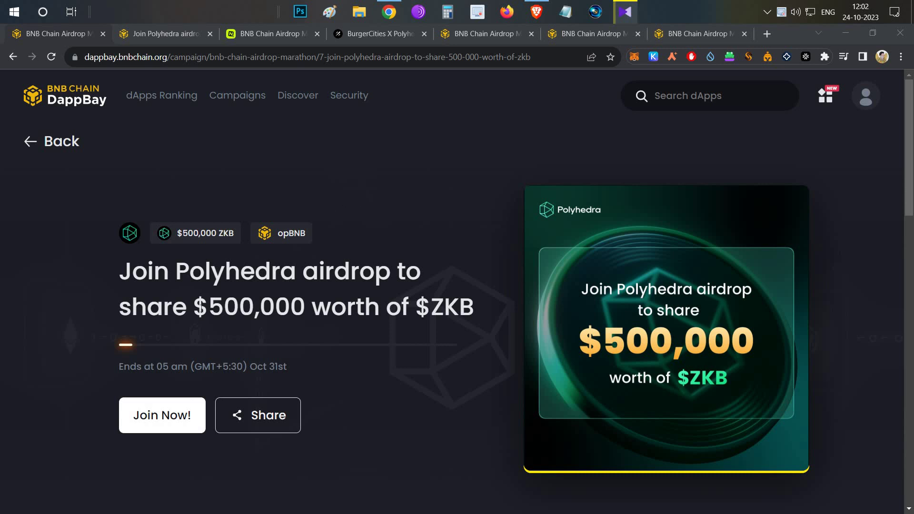
# - Highlight the word 'Polyhedra' in the DappBay campaign title
pyautogui.doubleClick(236, 272)
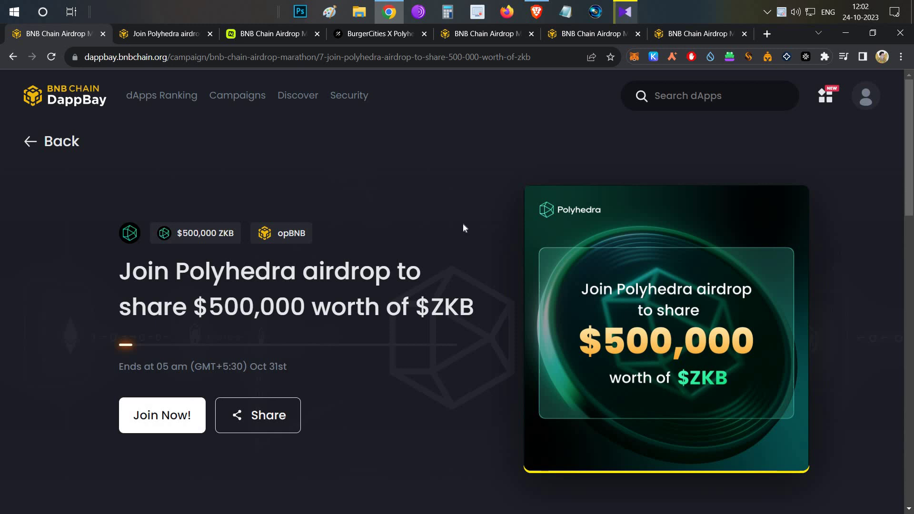
# - Glance over the CryptoEnglish YouTube channel's videos, then return to the DappBay campaign page
pyautogui.click(534, 7)
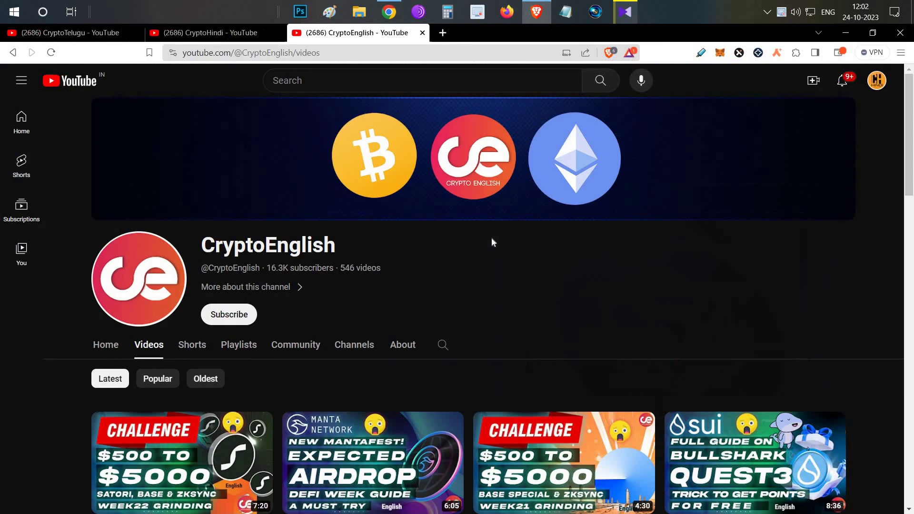
pyautogui.scroll(-4, 547, 252)
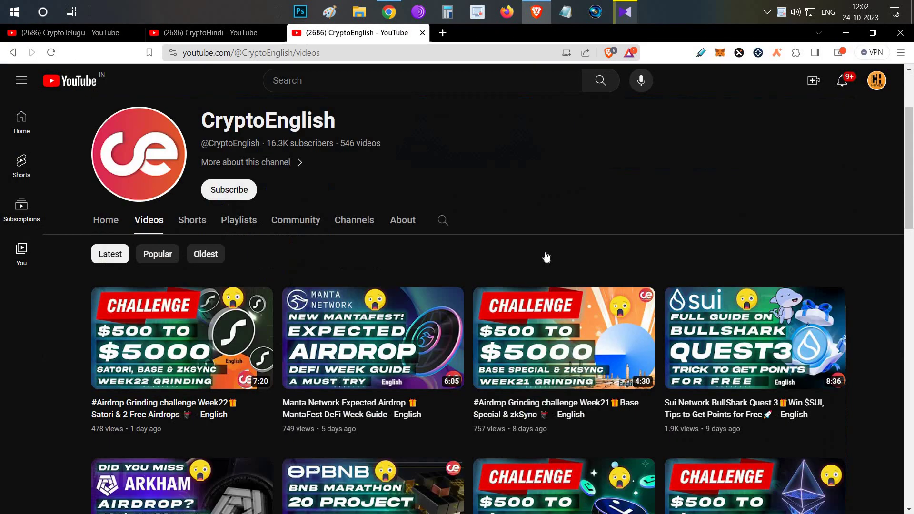
pyautogui.scroll(4, 524, 264)
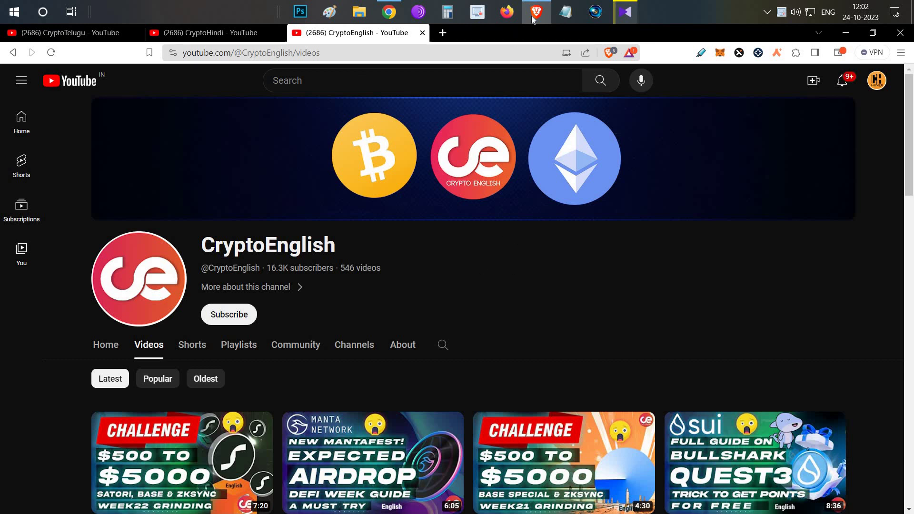
pyautogui.hotkey('alt', 'Tab')
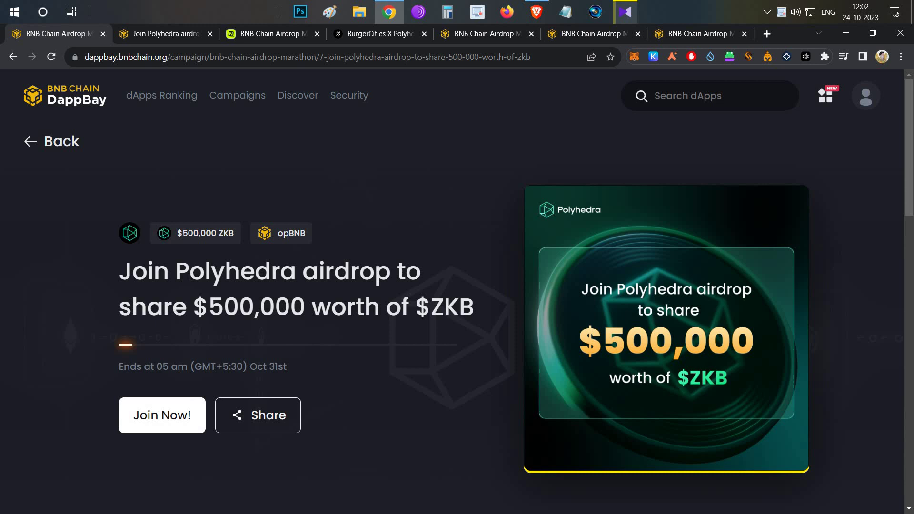
pyautogui.doubleClick(190, 276)
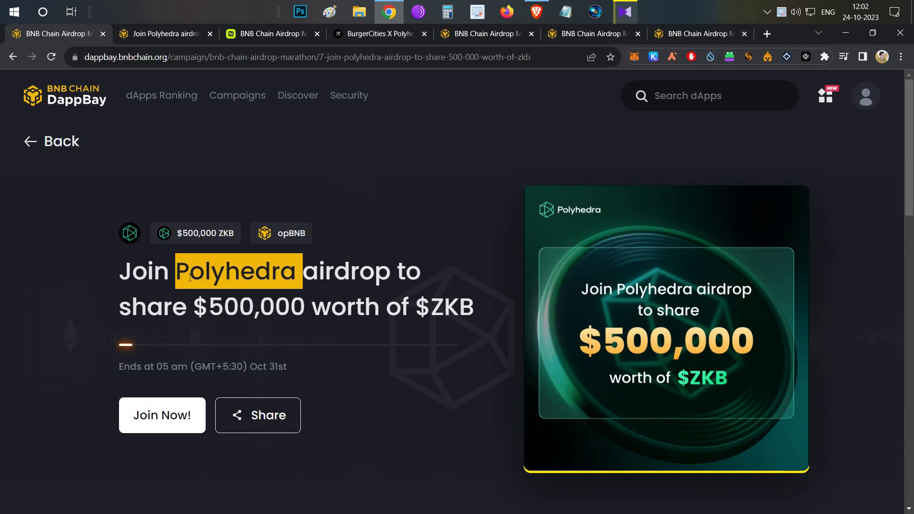
pyautogui.doubleClick(441, 313)
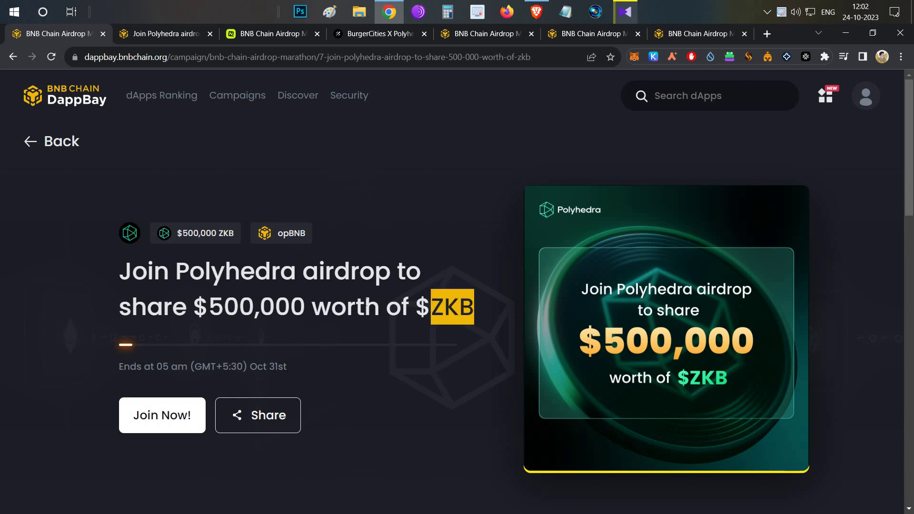
pyautogui.click(284, 278)
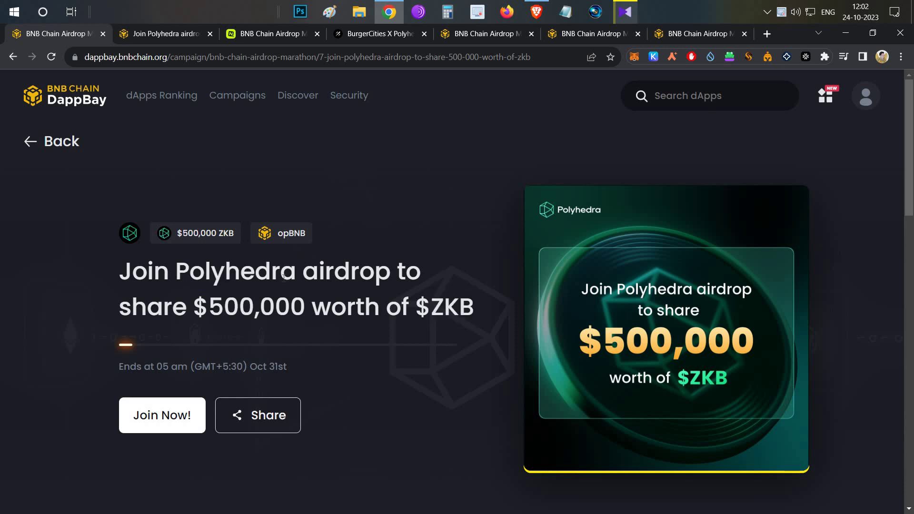
pyautogui.click(475, 33)
pyautogui.doubleClick(105, 238)
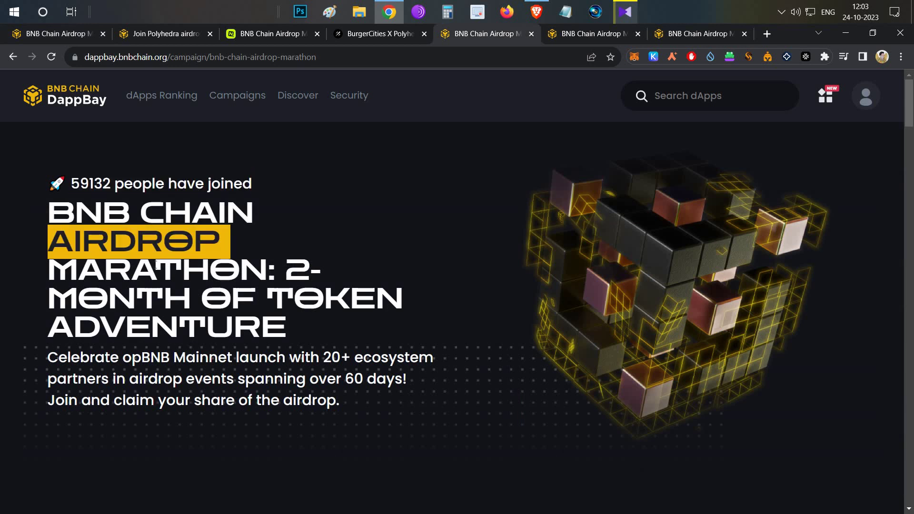
pyautogui.click(79, 35)
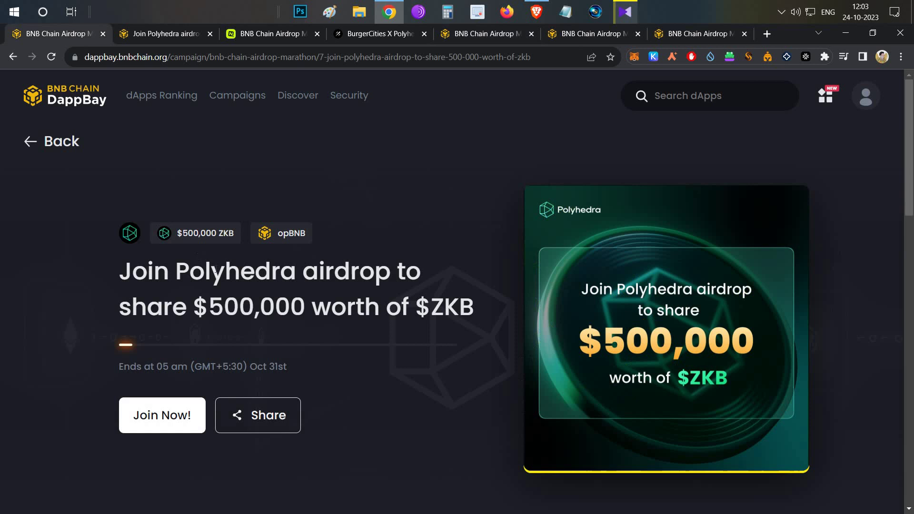
pyautogui.doubleClick(265, 284)
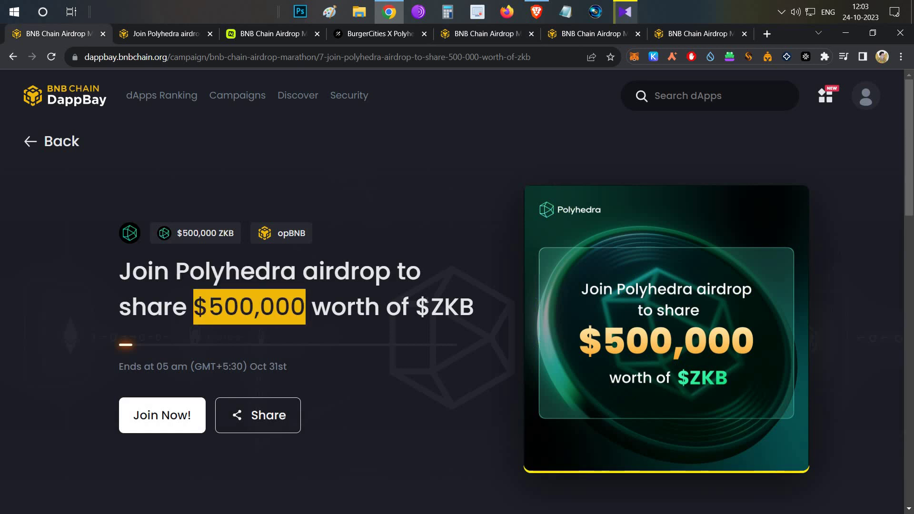
# - Open the Join Polyhedra airdrop article and highlight its 1,000,000 prize pool worth 500,000
pyautogui.click(181, 33)
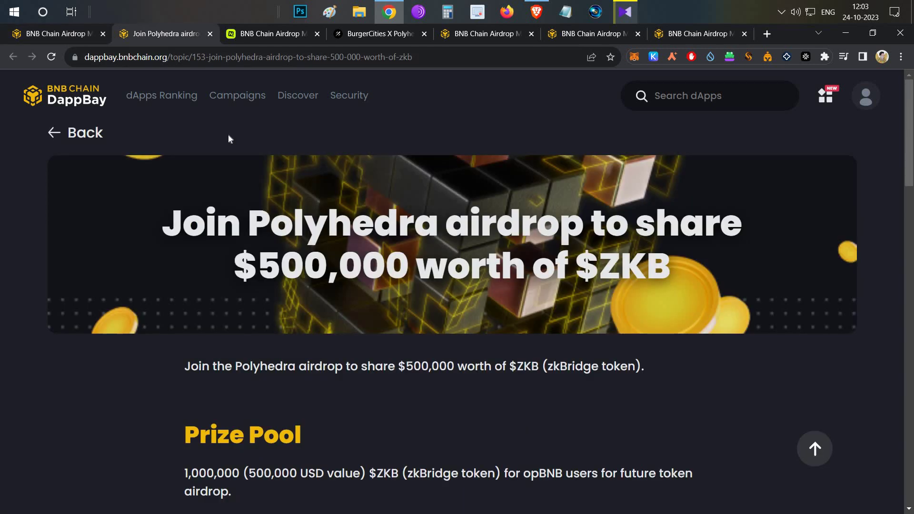
pyautogui.scroll(-3, 240, 185)
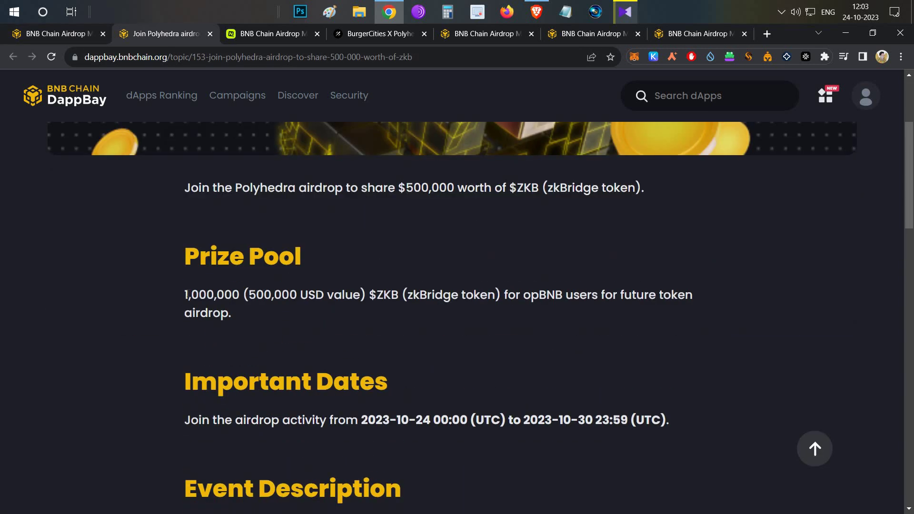
pyautogui.moveTo(185, 295); pyautogui.dragTo(242, 295)
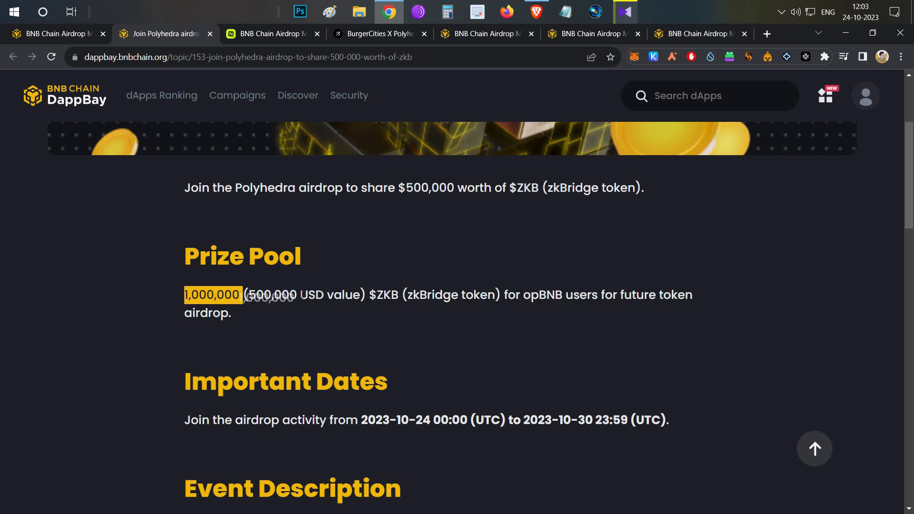
pyautogui.doubleClick(273, 295)
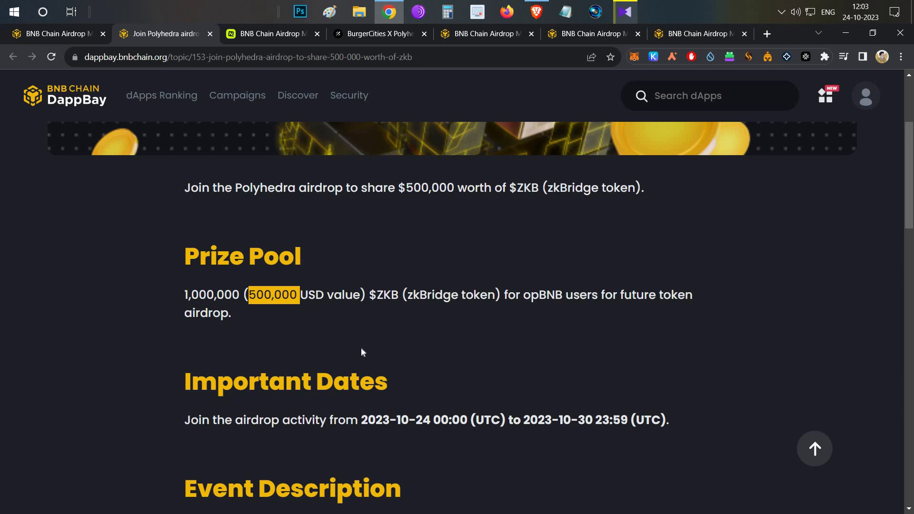
# - Highlight the airdrop's start date and its 2023-10-30 end date
pyautogui.scroll(-2, 364, 351)
pyautogui.click(379, 293)
pyautogui.moveTo(379, 294); pyautogui.dragTo(432, 301)
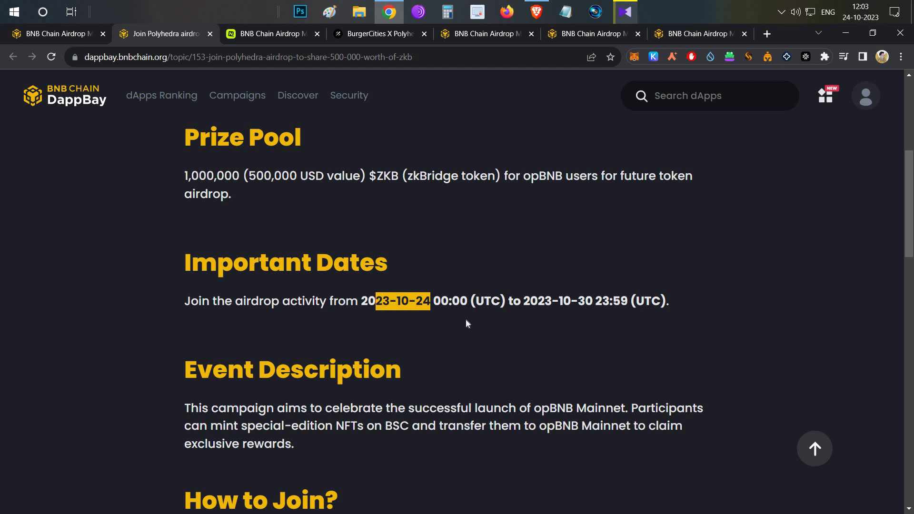
pyautogui.click(523, 308)
pyautogui.moveTo(523, 300); pyautogui.dragTo(592, 301)
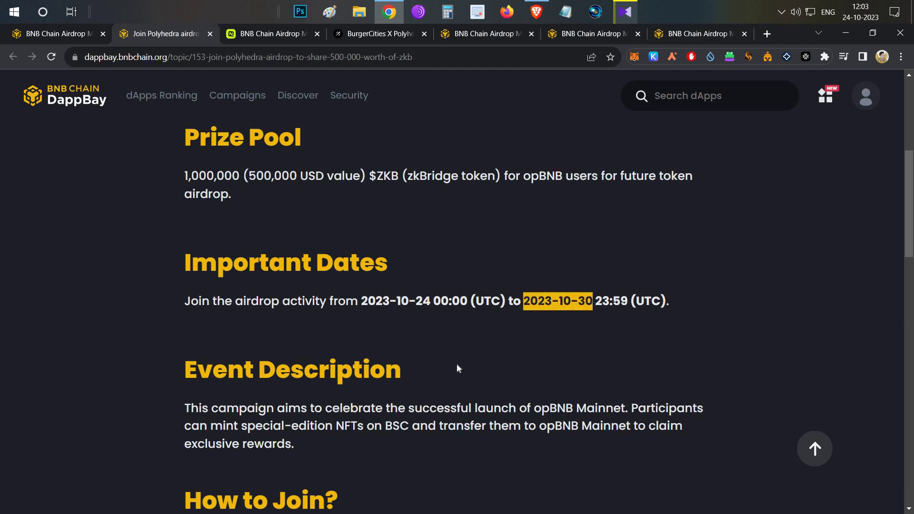
# - Highlight the two off-chain tasks and two on-chain bridging tasks under How to Join
pyautogui.scroll(-4, 438, 281)
pyautogui.scroll(-1, 437, 281)
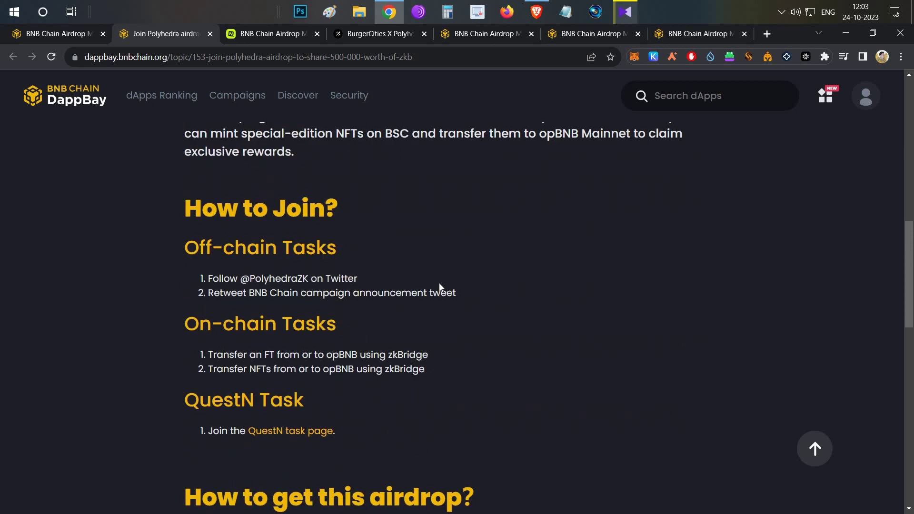
pyautogui.scroll(-1, 438, 284)
pyautogui.scroll(1, 438, 284)
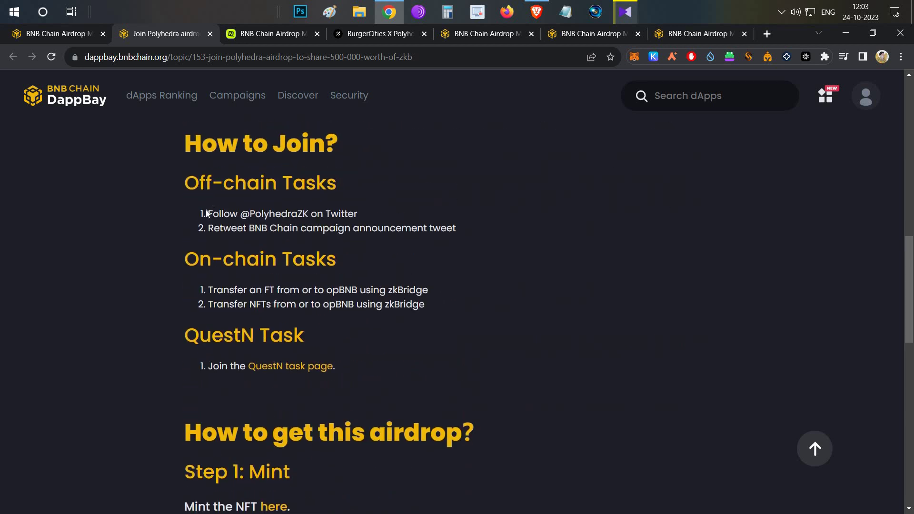
pyautogui.moveTo(197, 215); pyautogui.dragTo(465, 241)
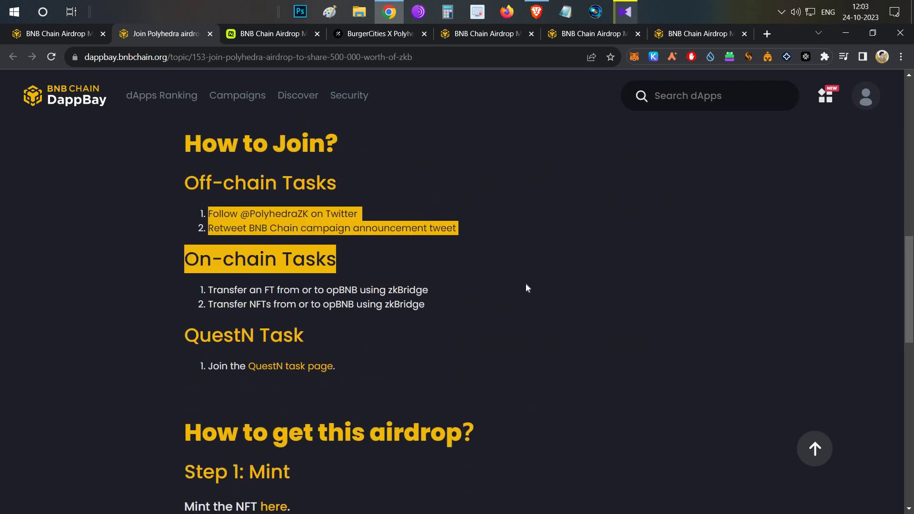
pyautogui.click(504, 287)
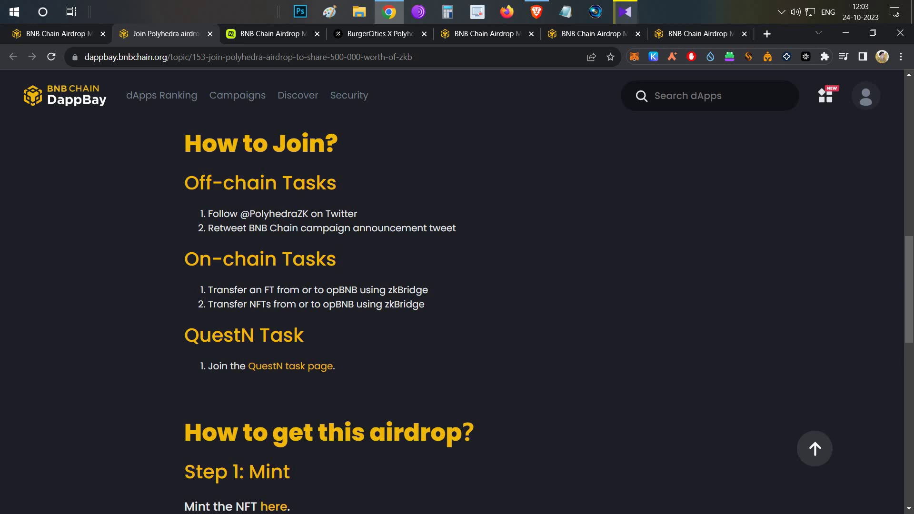
pyautogui.moveTo(201, 293); pyautogui.dragTo(434, 312)
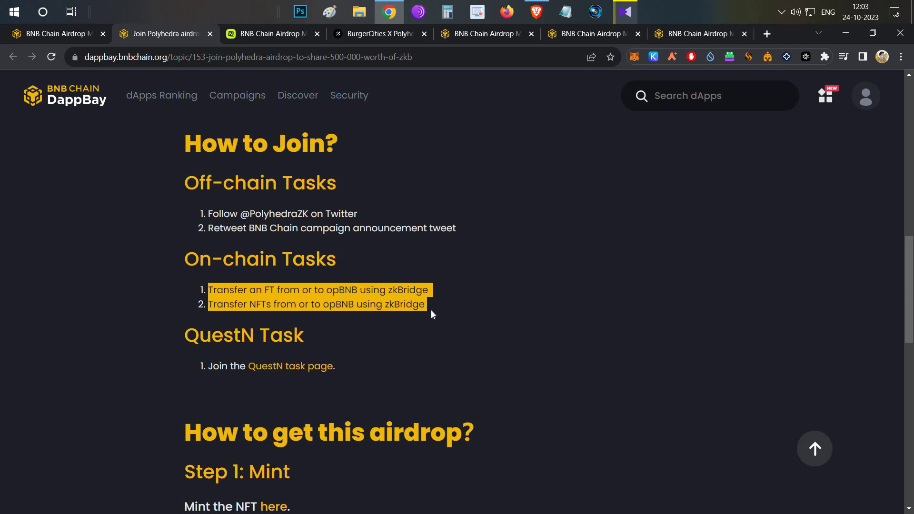
# - Highlight the 1,000,000 token reward and its even distribution, then return to the Airdrop Marathon
pyautogui.scroll(-4, 431, 310)
pyautogui.scroll(-2, 431, 310)
pyautogui.scroll(-5, 431, 311)
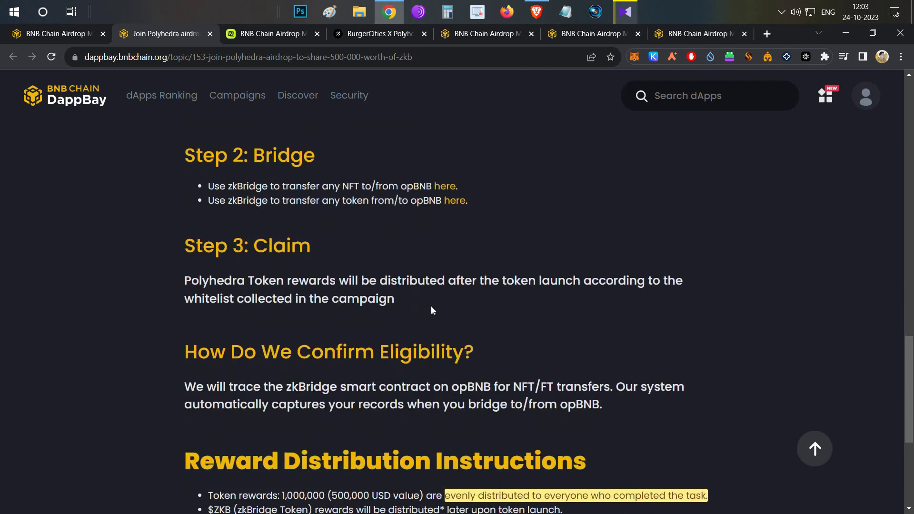
pyautogui.scroll(-4, 405, 318)
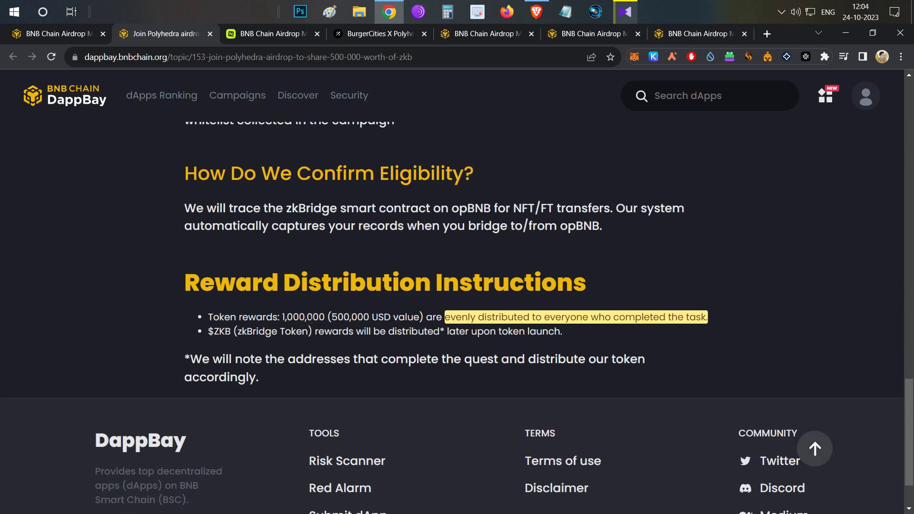
pyautogui.moveTo(283, 316); pyautogui.dragTo(326, 317)
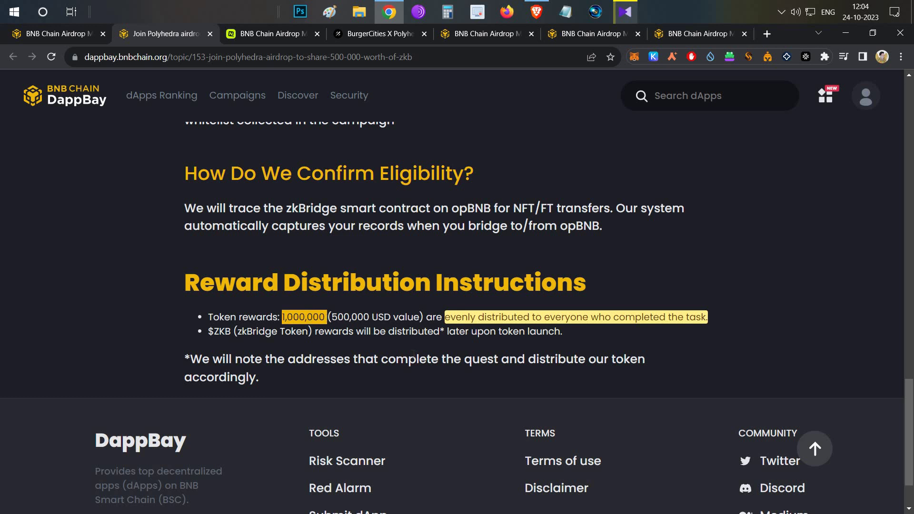
pyautogui.moveTo(455, 317); pyautogui.dragTo(590, 317)
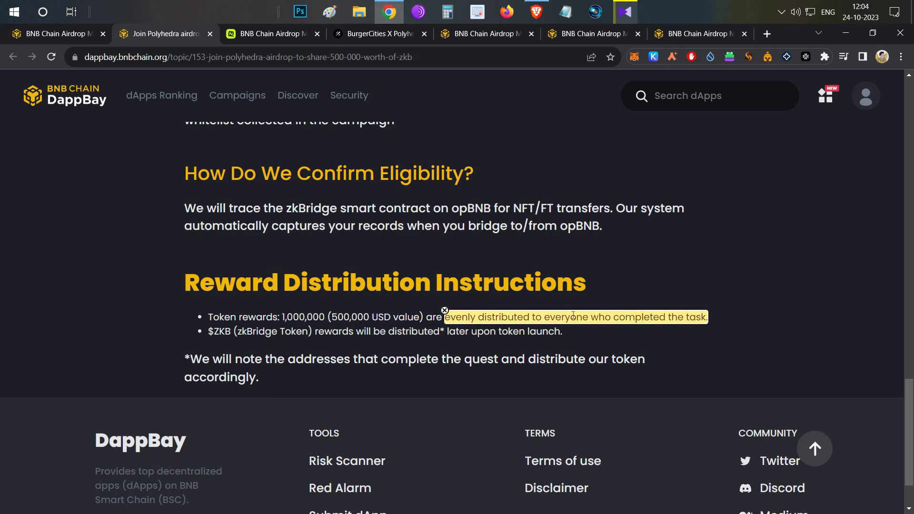
pyautogui.click(615, 338)
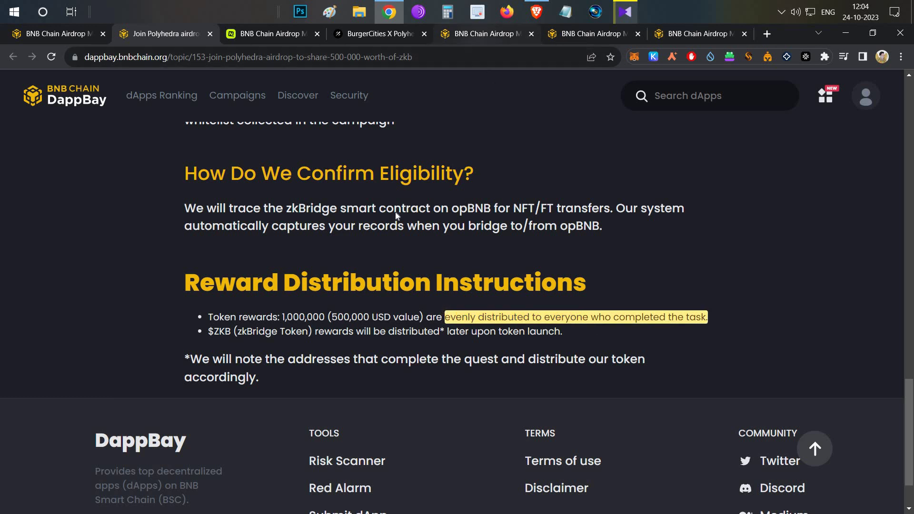
pyautogui.hotkey('ctrl', '5')
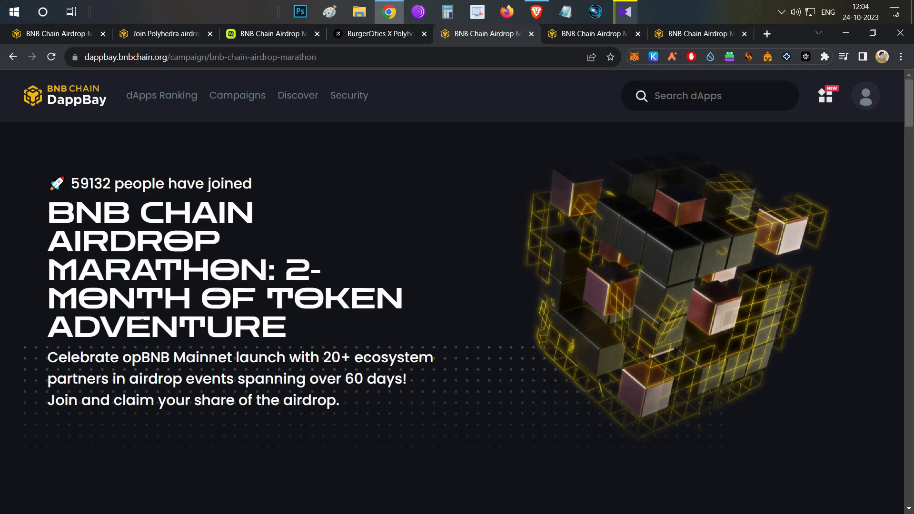
# - Highlight the 59,132 joined count on the Airdrop Marathon overview
pyautogui.scroll(-10, 142, 311)
pyautogui.scroll(-5, 141, 312)
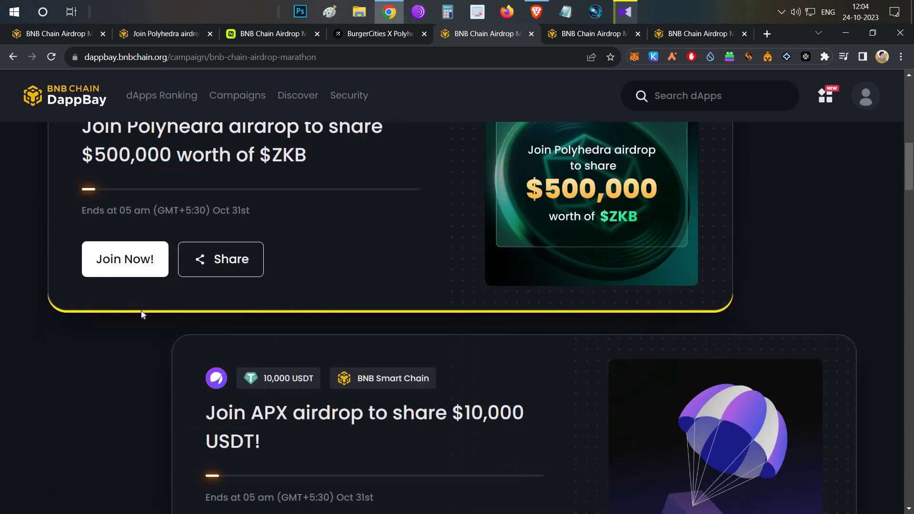
pyautogui.scroll(15, 142, 314)
pyautogui.scroll(2, 128, 302)
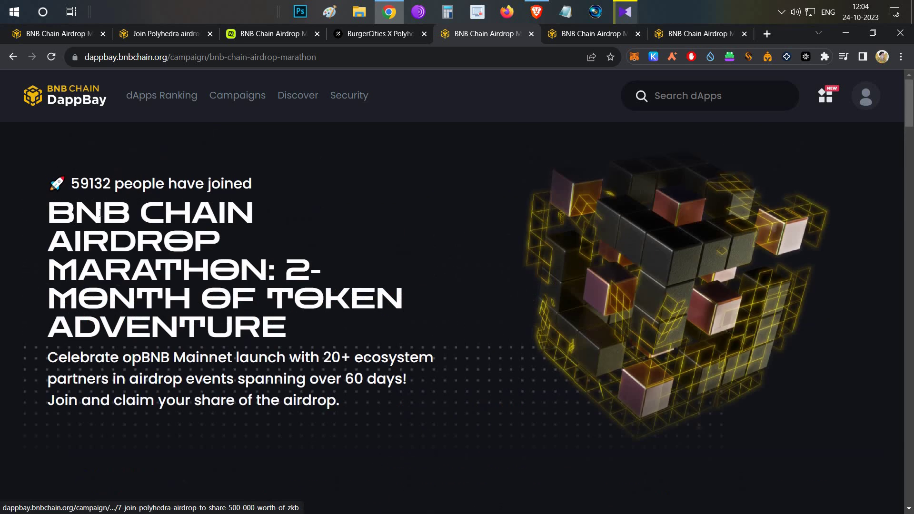
pyautogui.moveTo(72, 184); pyautogui.dragTo(238, 208)
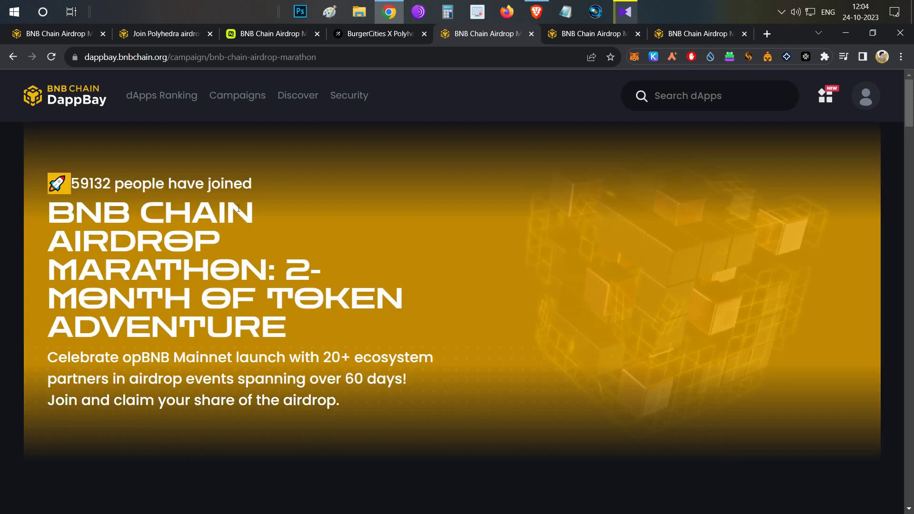
pyautogui.click(127, 189)
pyautogui.doubleClick(90, 183)
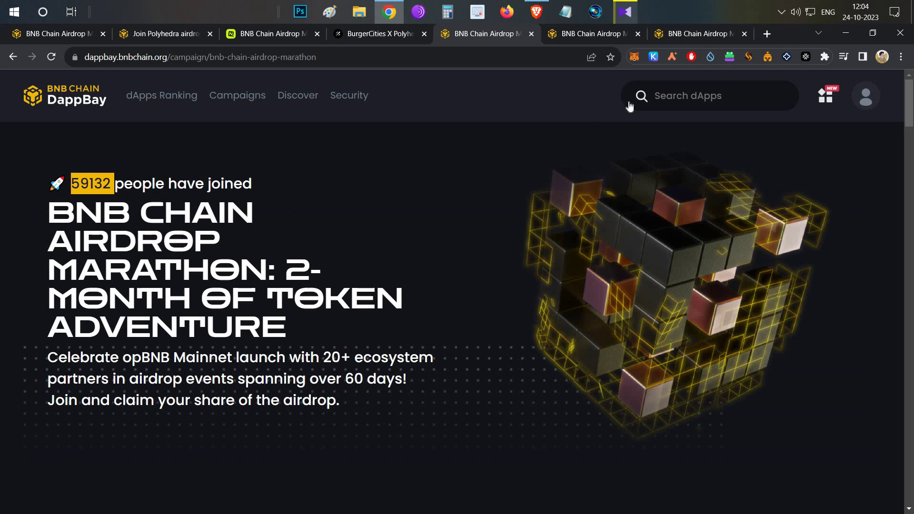
# - Browse the CUBISWAP airdrop campaign page
pyautogui.click(578, 32)
pyautogui.scroll(6, 399, 229)
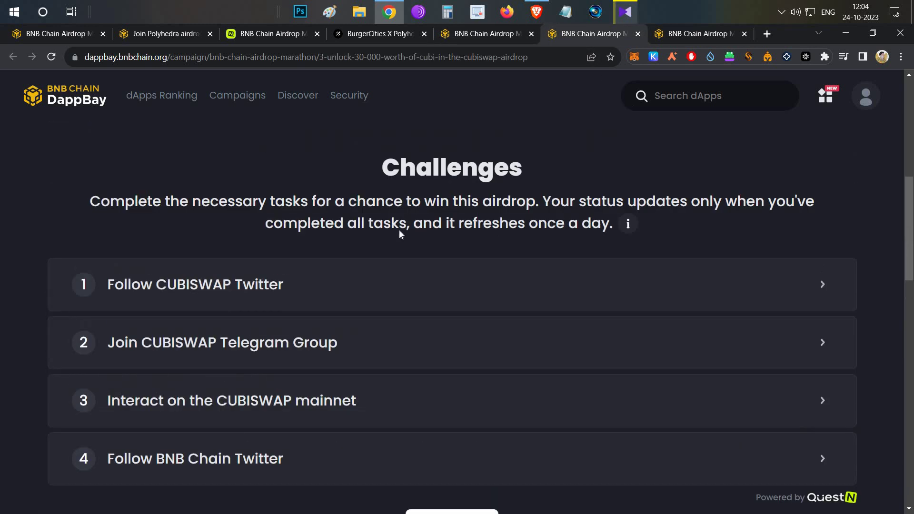
pyautogui.scroll(5, 429, 229)
pyautogui.scroll(-4, 430, 229)
pyautogui.scroll(-5, 429, 229)
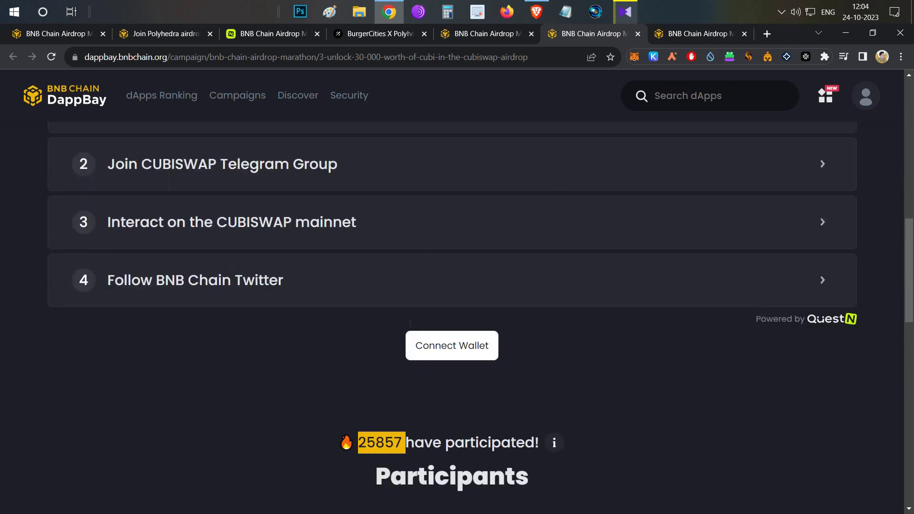
pyautogui.scroll(-3, 430, 229)
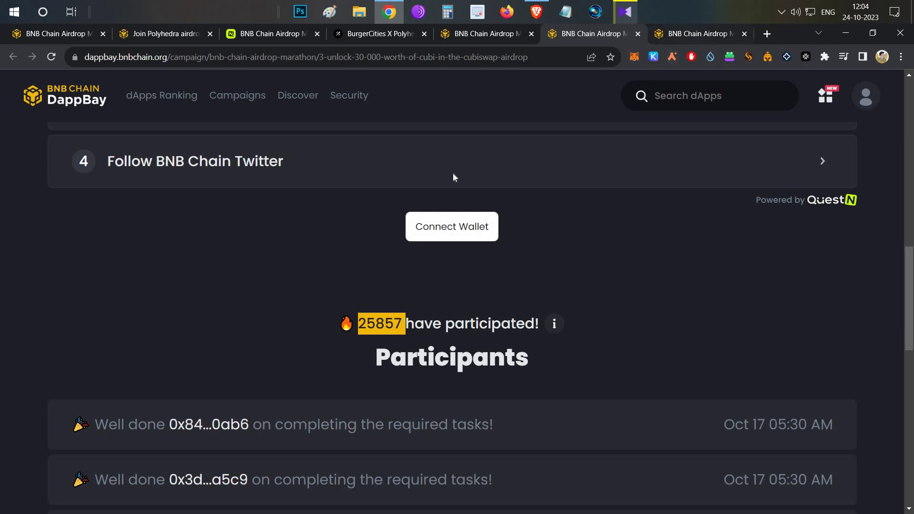
# - Switch to the QnA3 vote-to-earn campaign and highlight its 31,295 participants
pyautogui.hotkey('ctrl', 'Tab')
pyautogui.scroll(-1, 443, 175)
pyautogui.scroll(-8, 444, 181)
pyautogui.scroll(-2, 444, 181)
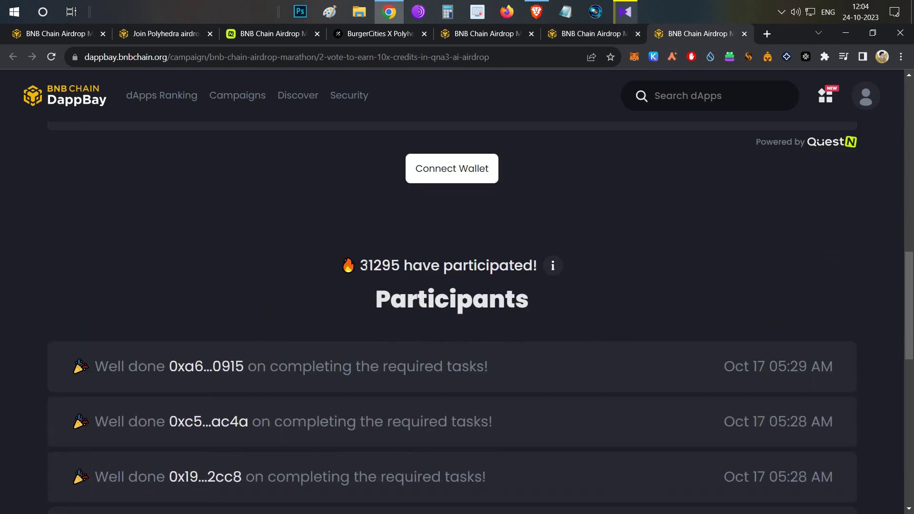
pyautogui.doubleClick(379, 265)
pyautogui.click(409, 289)
# - Back on the Polyhedra article, highlight the 500,000 USD and 1,000,000 token rewards
pyautogui.hotkey('ctrl', '2')
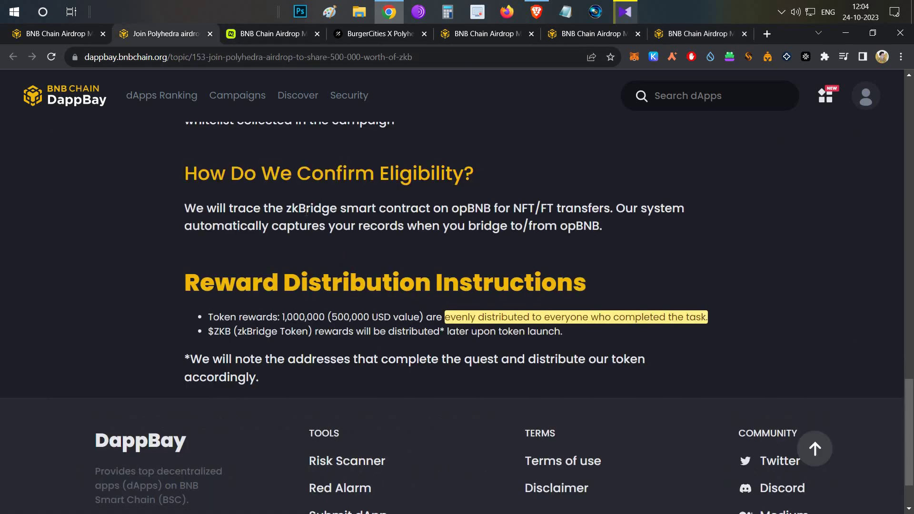
pyautogui.scroll(8, 318, 216)
pyautogui.scroll(6, 318, 216)
pyautogui.scroll(-15, 322, 252)
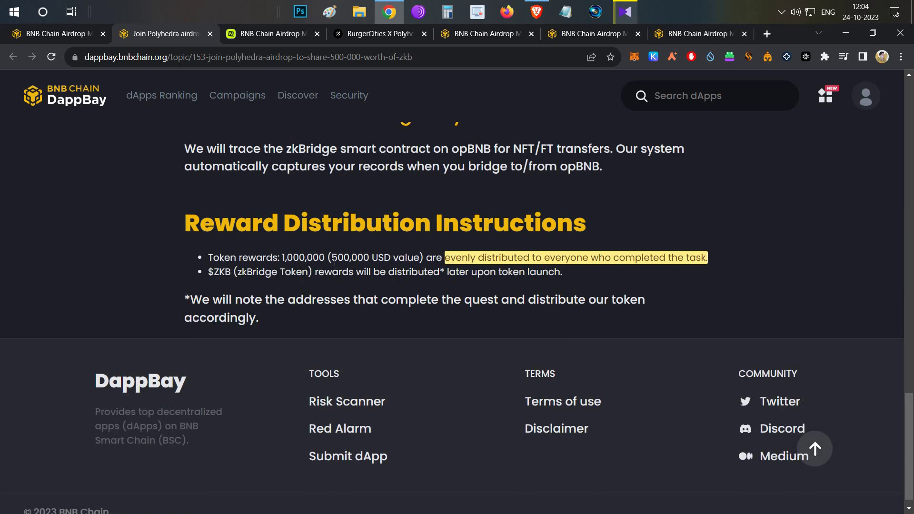
pyautogui.moveTo(334, 261); pyautogui.dragTo(403, 296)
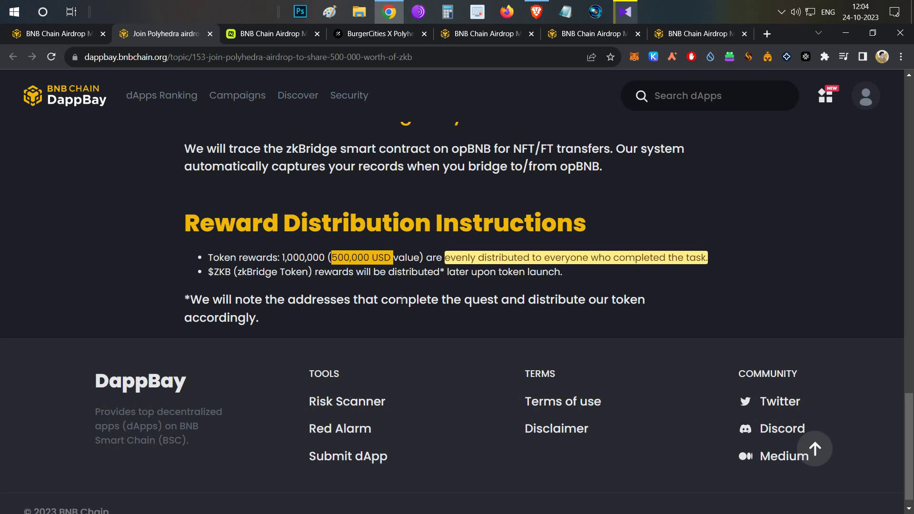
pyautogui.moveTo(280, 258); pyautogui.dragTo(318, 261)
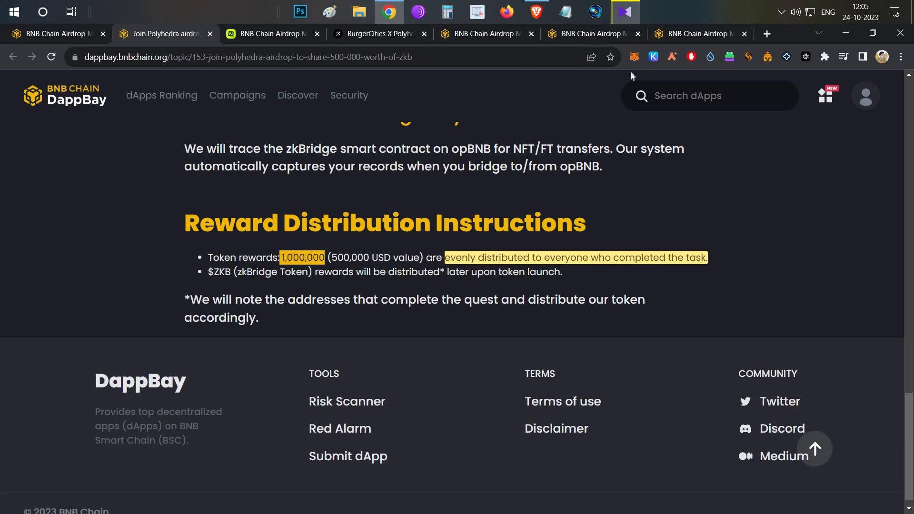
pyautogui.click(618, 14)
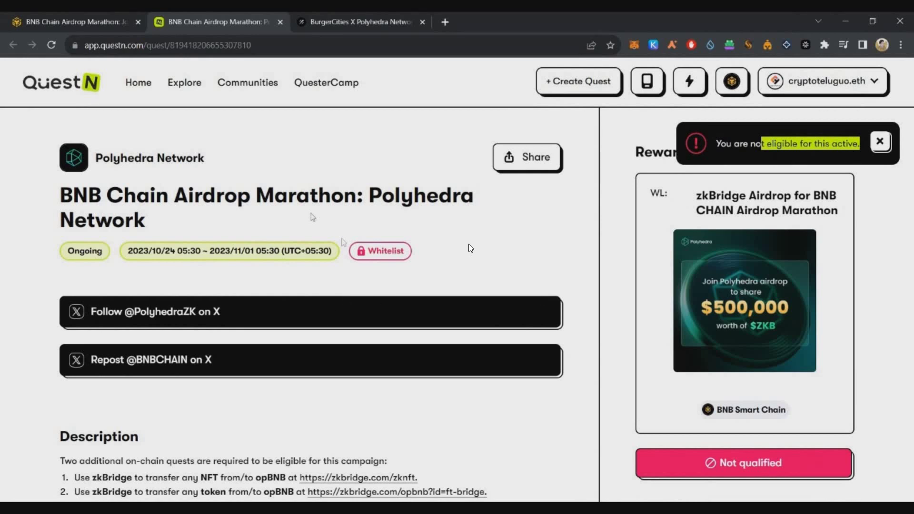
# - Scroll the QuestN quest down to its Description of required zkBridge NFT and token transfers
pyautogui.scroll(-3, 428, 238)
pyautogui.scroll(-1, 286, 210)
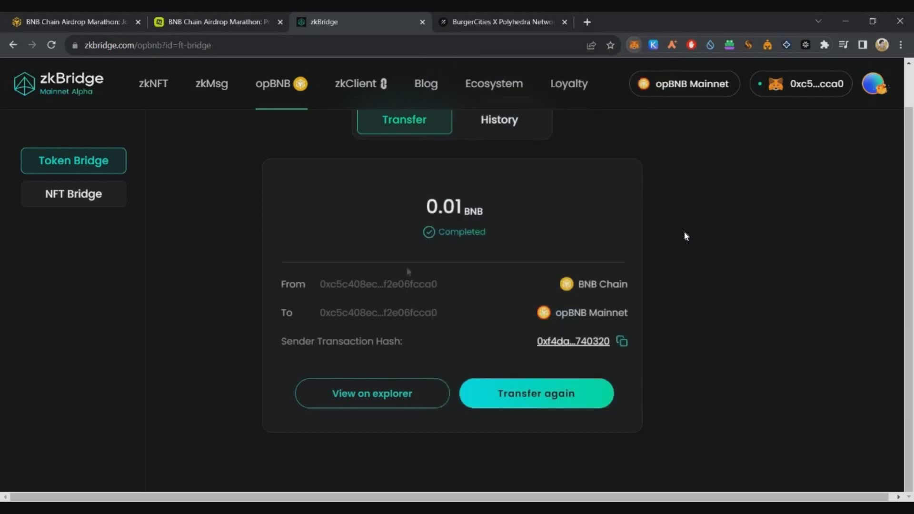
# - Return from zkBridge to the QuestN Polyhedra quest tab
pyautogui.hotkey('ctrl', 'shift', 'Tab')
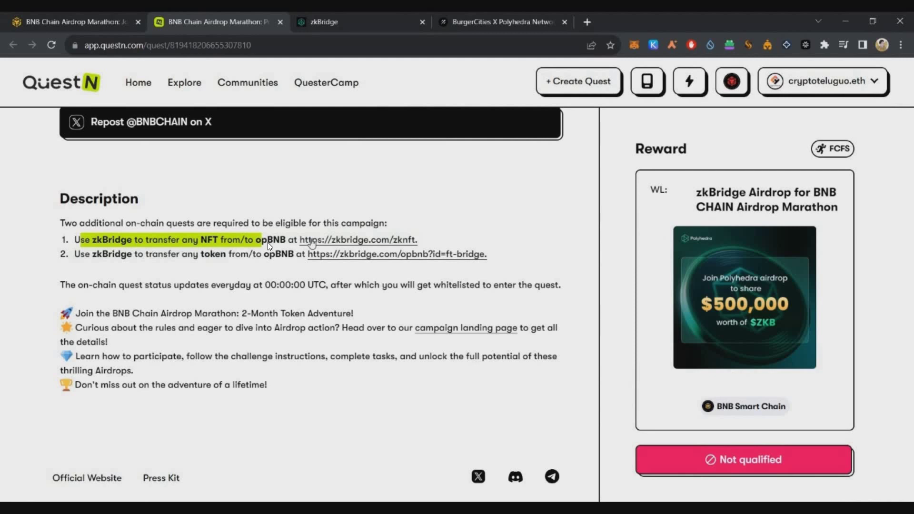
# - Follow the zkbridge.com/zknft link and open the zkNFT Gallery of claimable NFTs
pyautogui.click(312, 241)
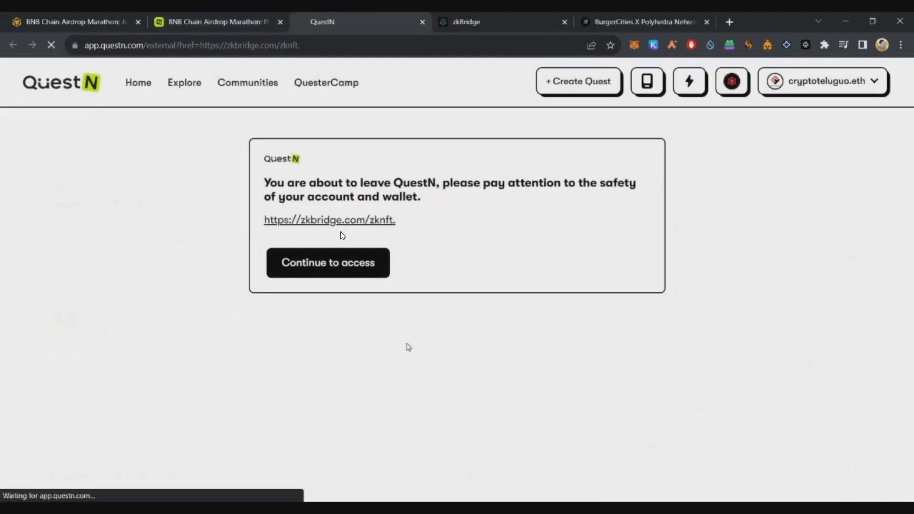
pyautogui.scroll(-5, 505, 286)
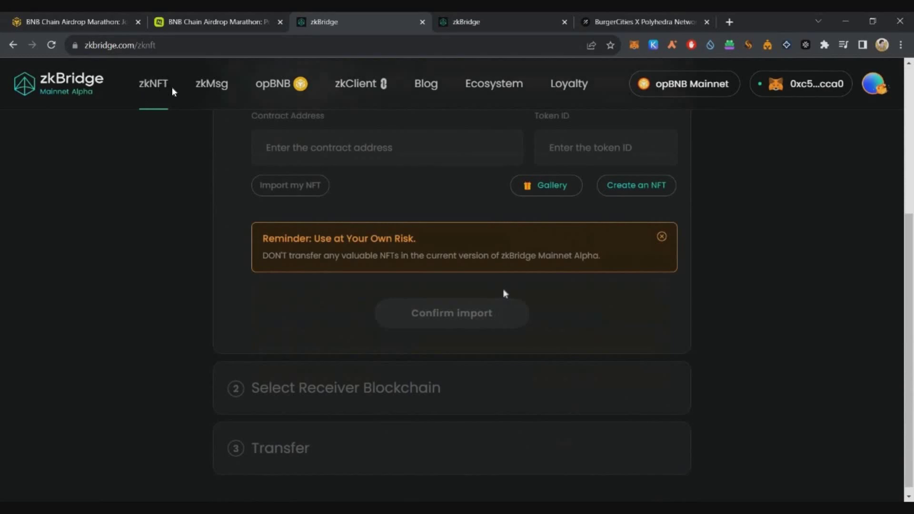
pyautogui.scroll(5, 449, 271)
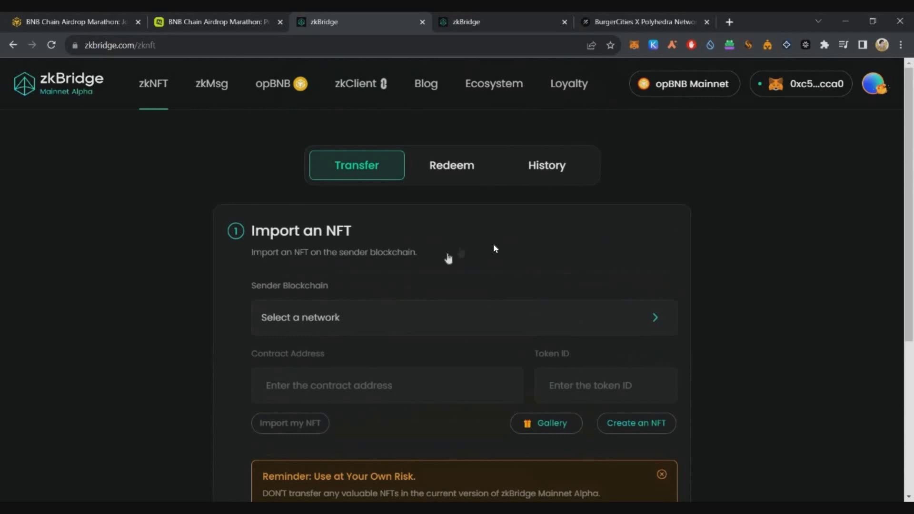
pyautogui.scroll(-1, 491, 244)
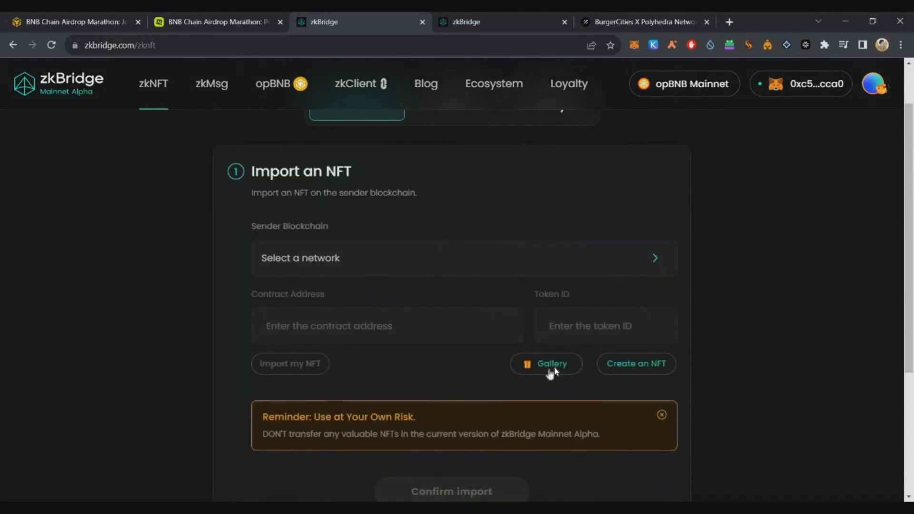
pyautogui.click(546, 369)
# - Claim the Op BurgerCities Gift NFT on opBNB Mainnet as token 122331, approving in MetaMask
pyautogui.scroll(-2, 405, 267)
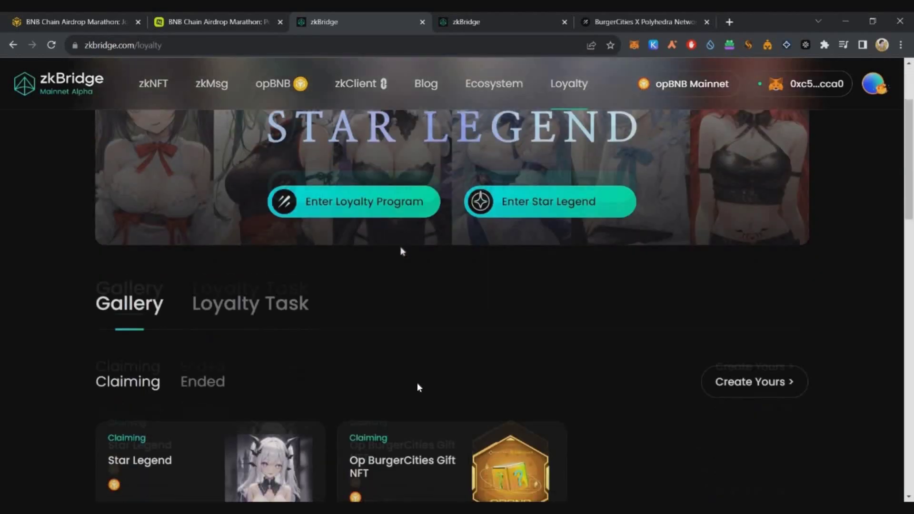
pyautogui.scroll(-3, 397, 285)
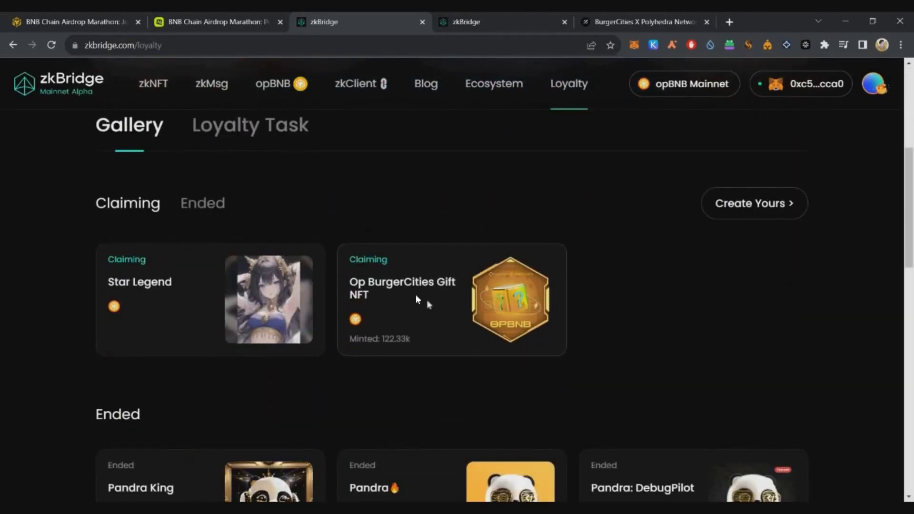
pyautogui.click(415, 295)
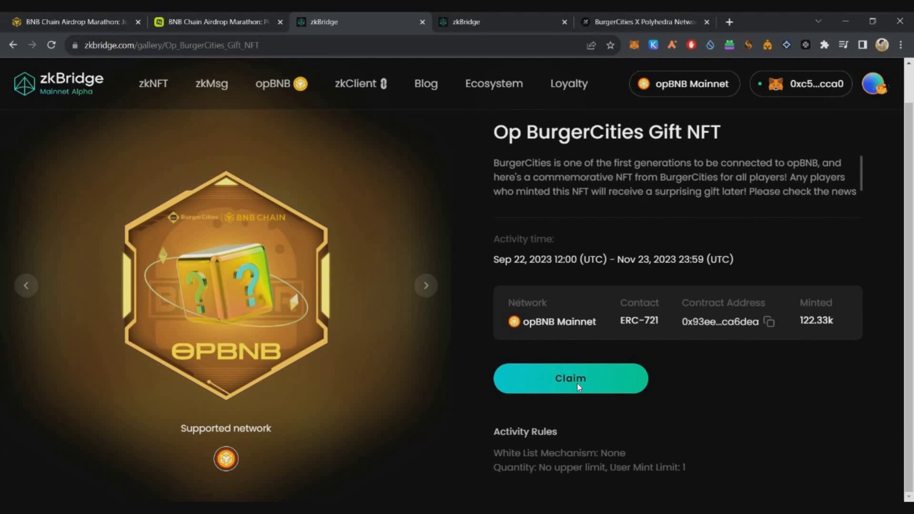
pyautogui.doubleClick(590, 385)
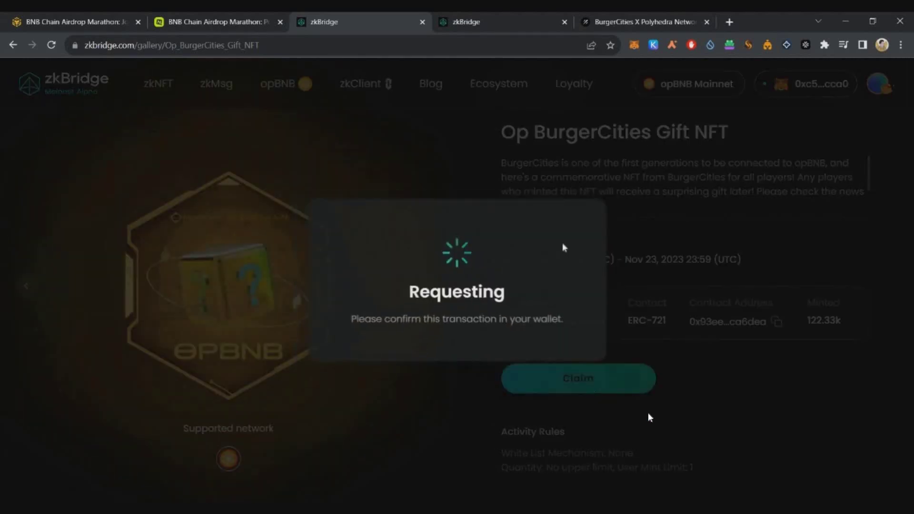
pyautogui.click(852, 342)
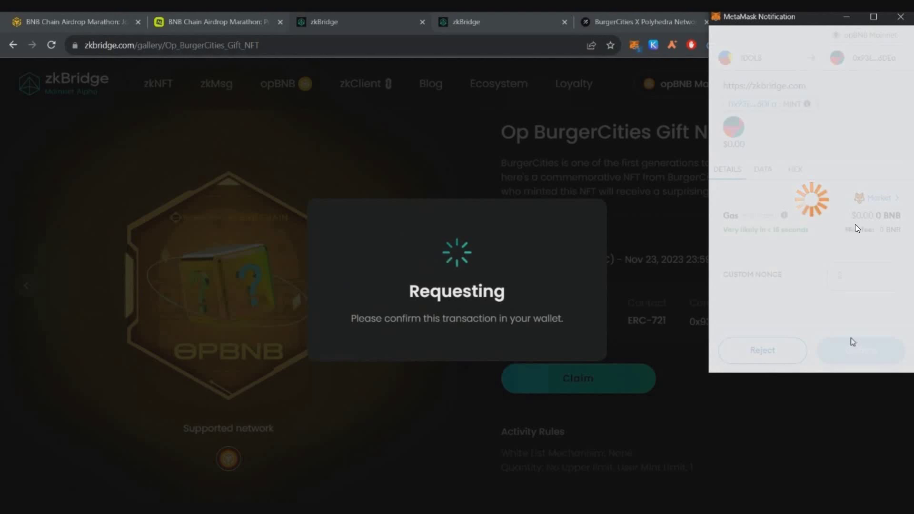
pyautogui.moveTo(418, 164); pyautogui.dragTo(478, 207)
pyautogui.click(526, 391)
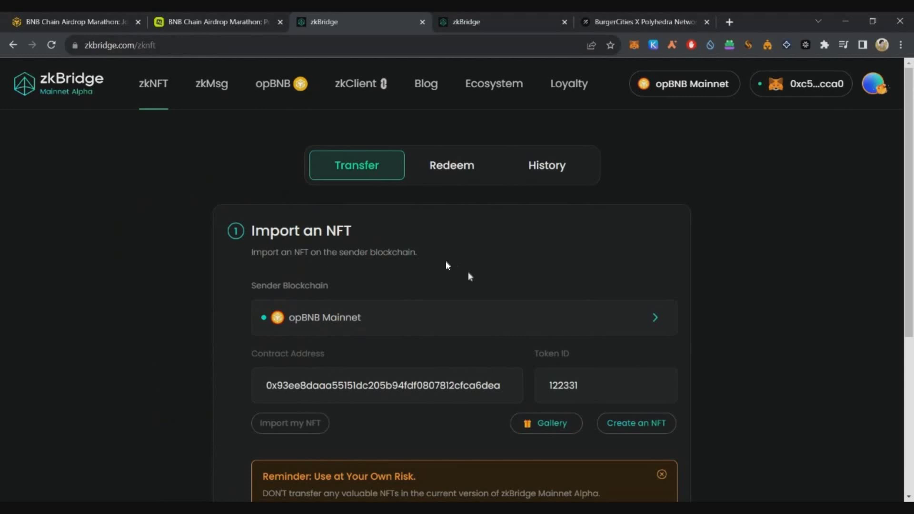
# - Import the BurgerCities NFT into the transfer form and set BNB Chain as receiver
pyautogui.scroll(-1, 467, 271)
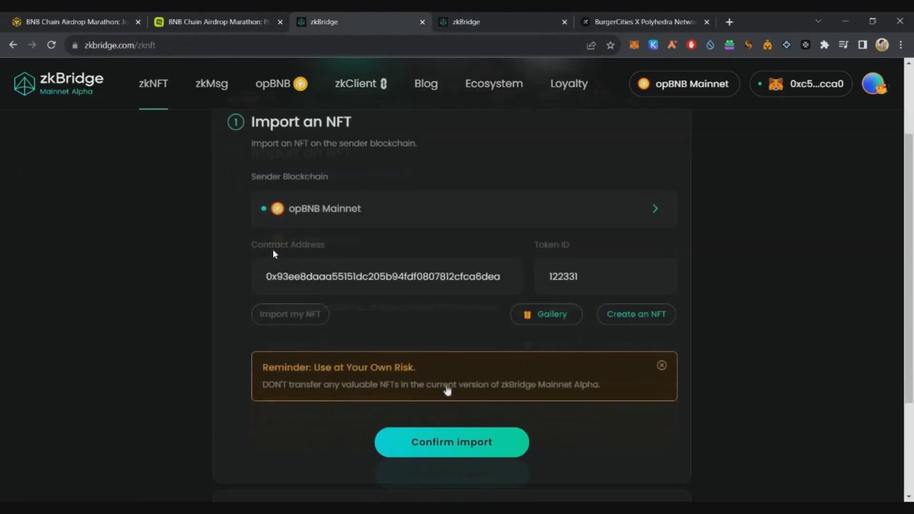
pyautogui.scroll(-2, 395, 332)
pyautogui.click(499, 373)
pyautogui.click(514, 302)
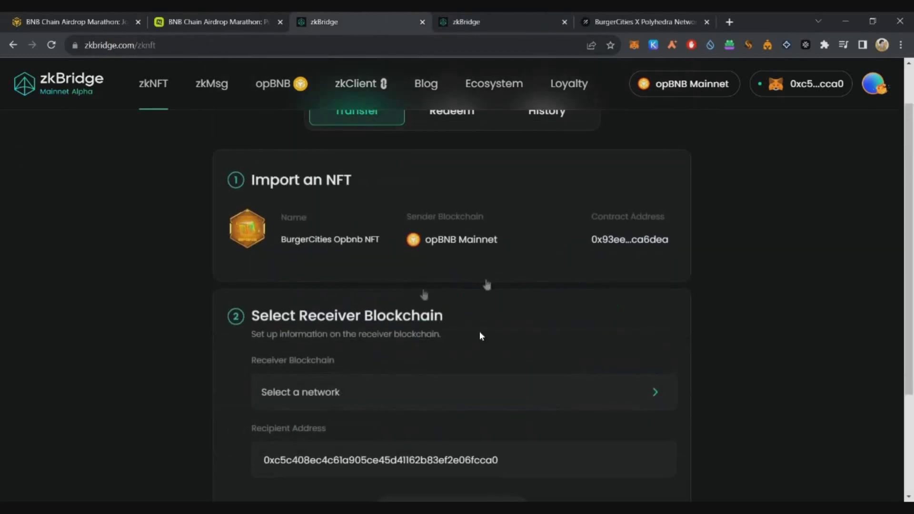
pyautogui.scroll(-2, 404, 286)
pyautogui.click(398, 271)
pyautogui.click(314, 318)
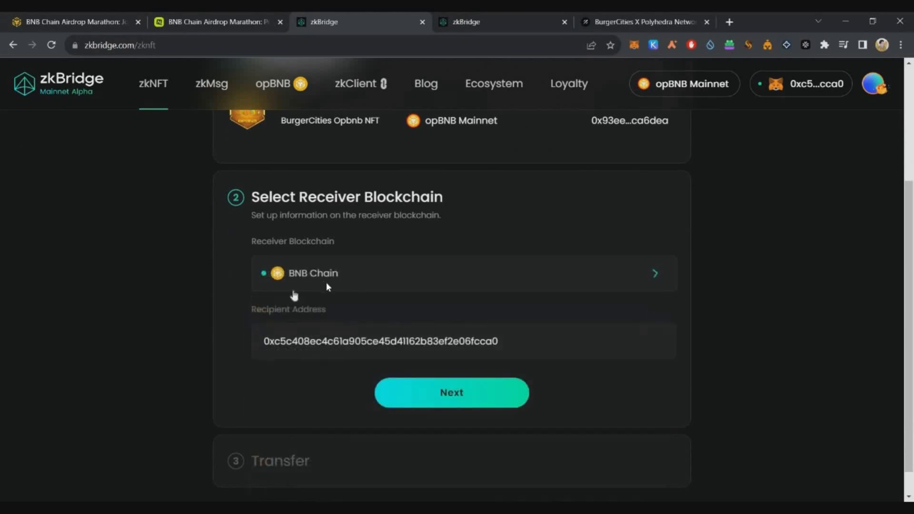
pyautogui.click(452, 378)
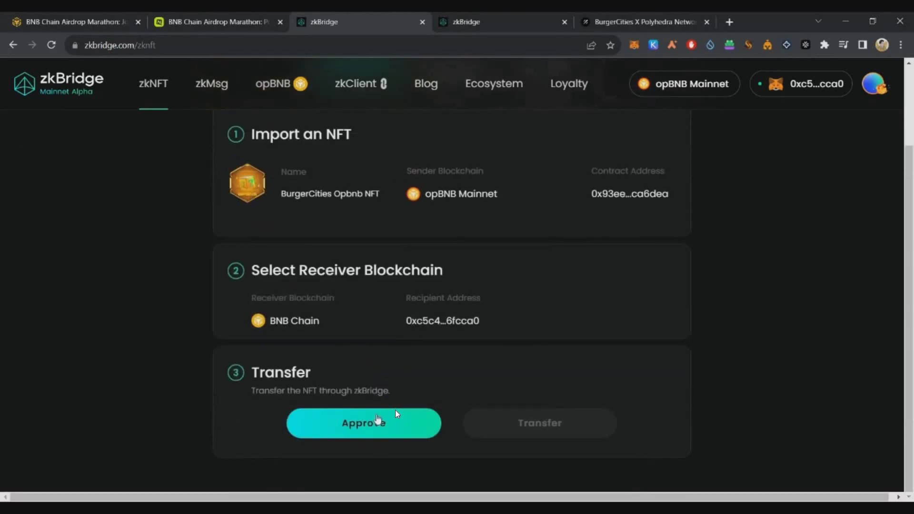
# - Approve the NFT, then transfer it to BNB Chain, confirming both in MetaMask
pyautogui.click(383, 422)
pyautogui.scroll(-3, 862, 328)
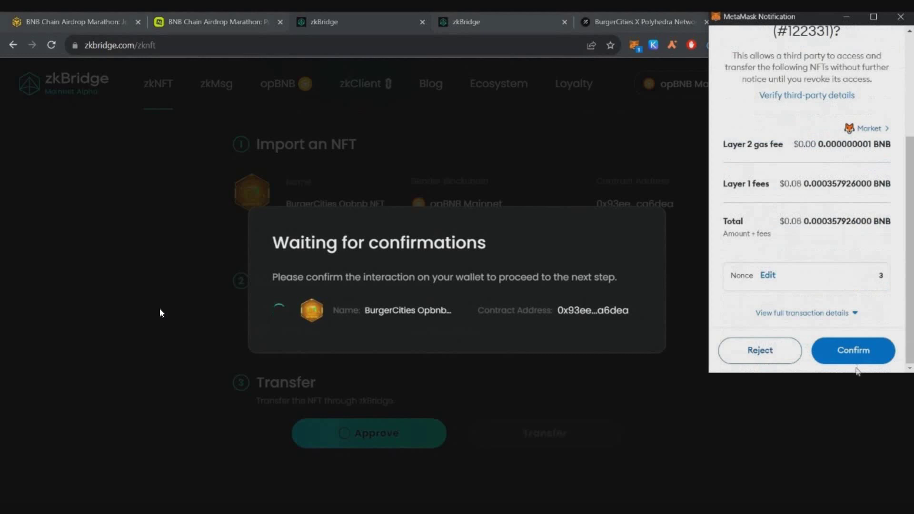
pyautogui.click(856, 364)
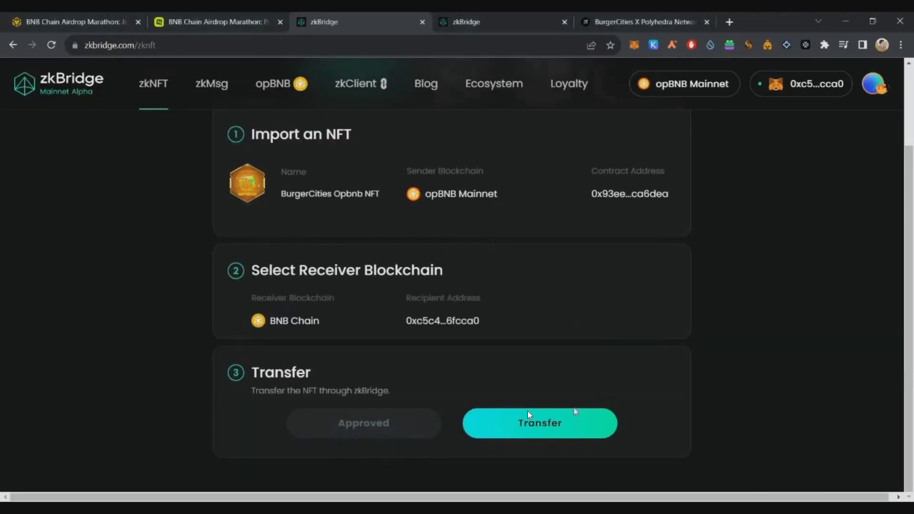
pyautogui.click(565, 420)
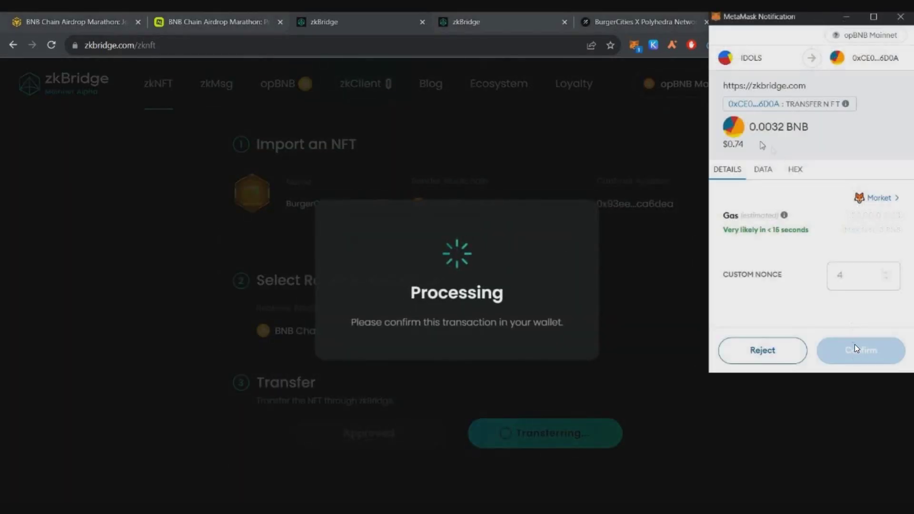
pyautogui.doubleClick(737, 142)
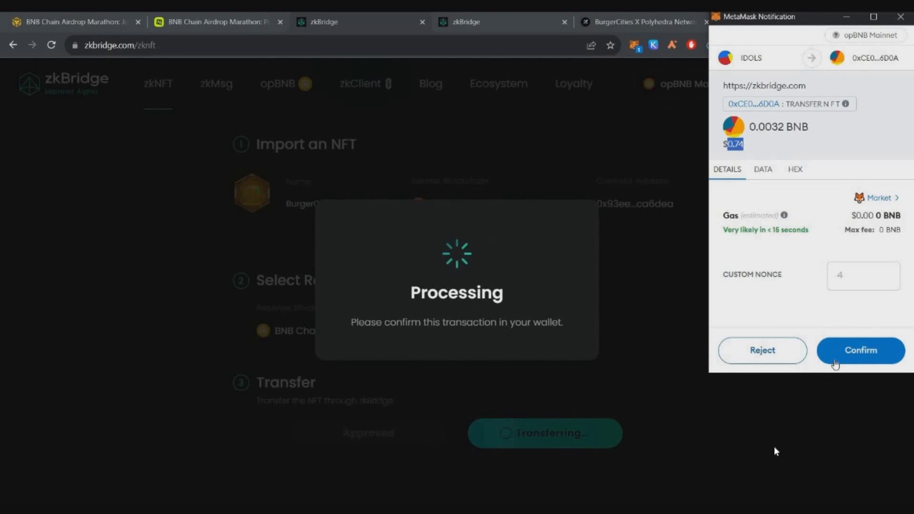
pyautogui.click(834, 361)
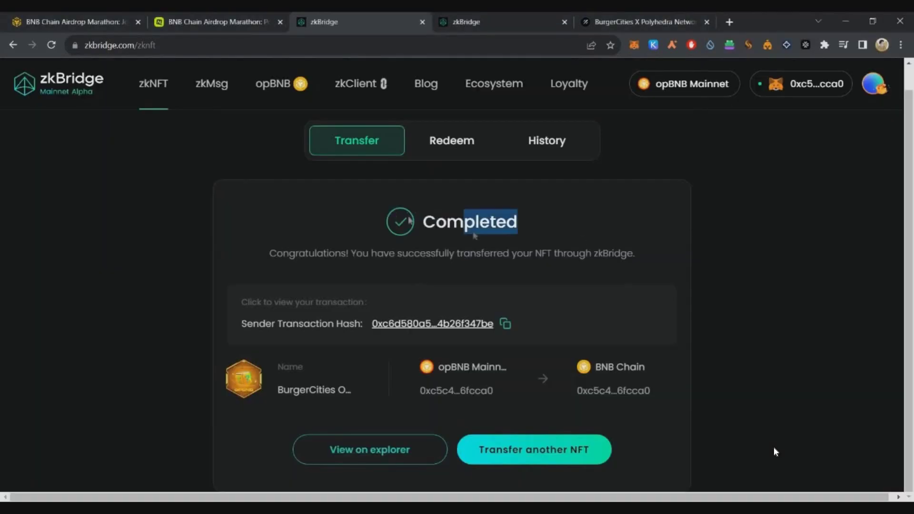
pyautogui.moveTo(474, 236); pyautogui.dragTo(545, 212)
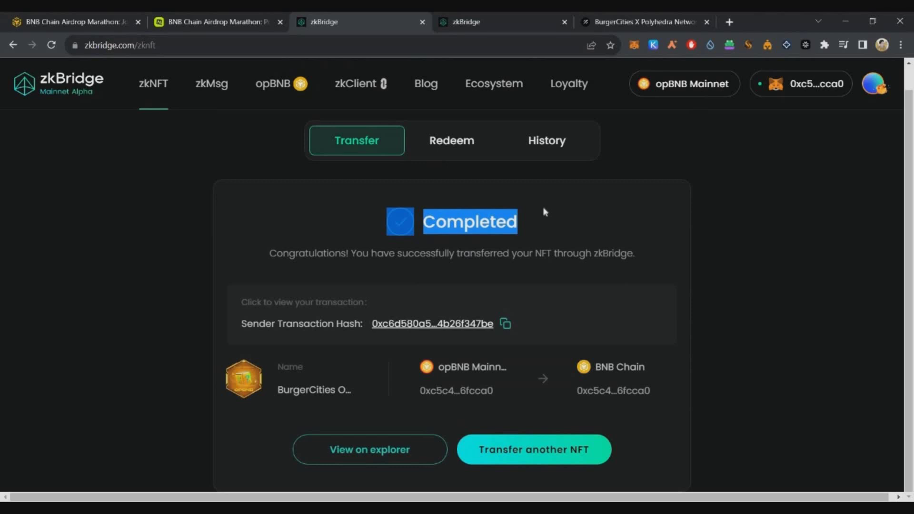
# - Mark the QuestN description note that on-chain status updates daily at 00:00 UTC
pyautogui.hotkey('ctrl', 'pageup')
pyautogui.scroll(-4, 687, 408)
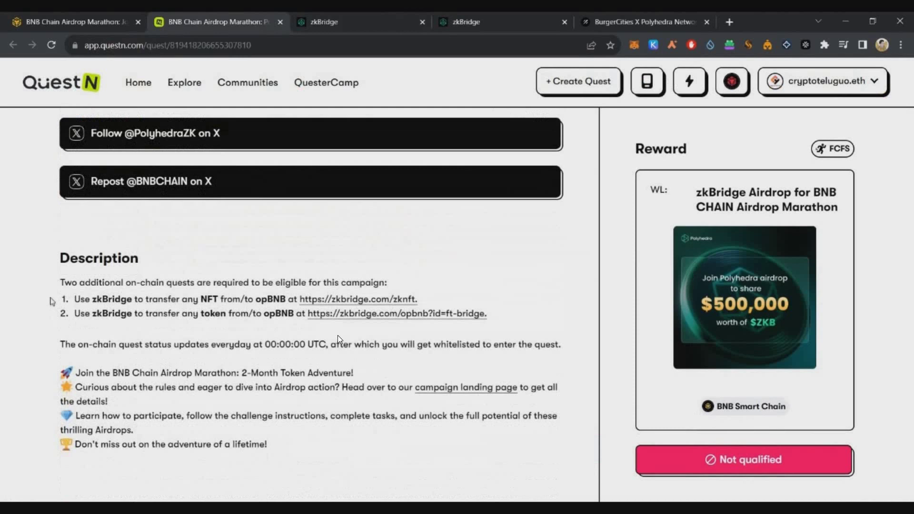
pyautogui.moveTo(61, 282); pyautogui.dragTo(266, 335)
pyautogui.click(267, 316)
pyautogui.scroll(-1, 269, 302)
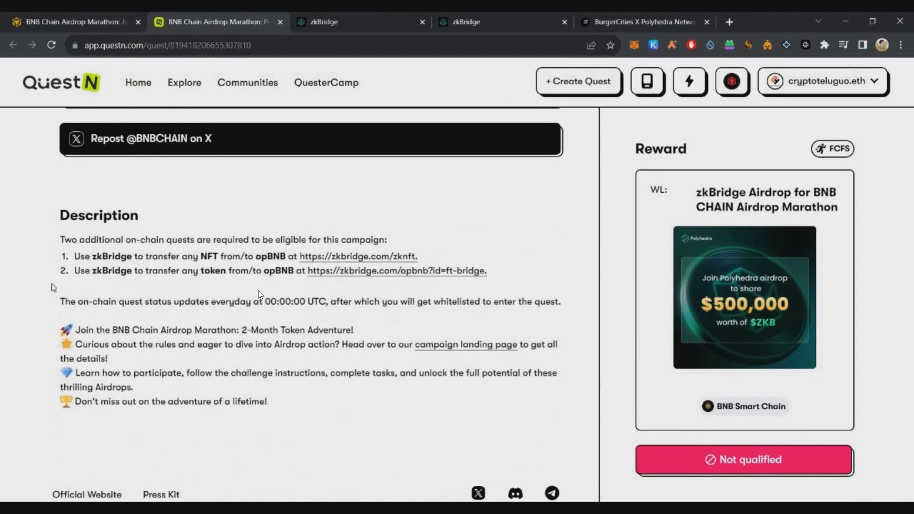
pyautogui.moveTo(60, 284); pyautogui.dragTo(461, 292)
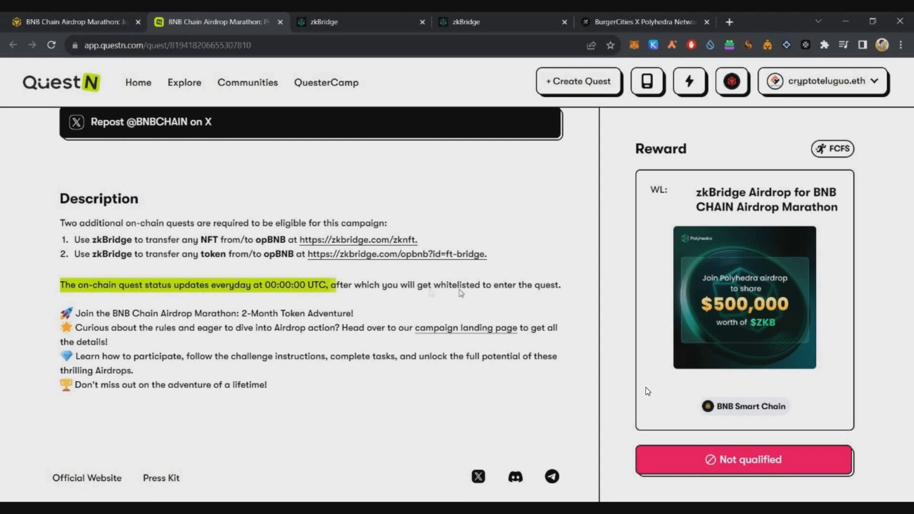
pyautogui.moveTo(469, 290); pyautogui.dragTo(573, 290)
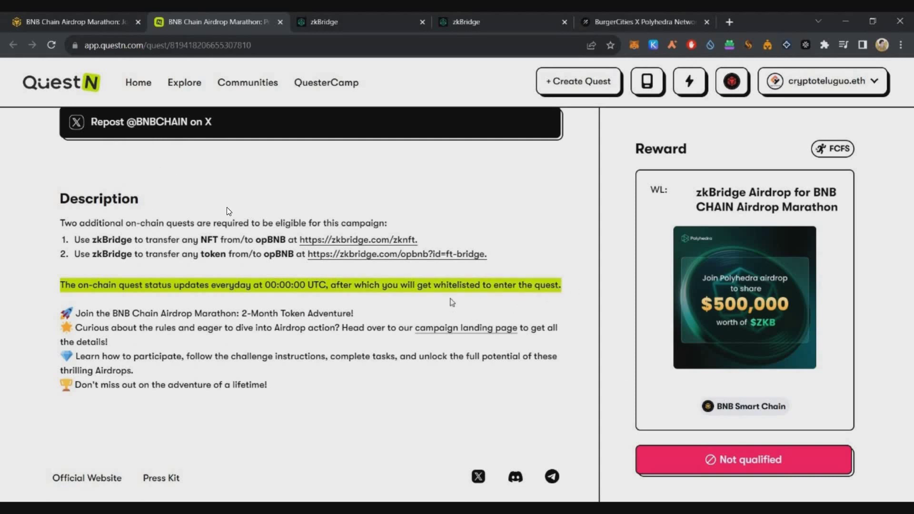
pyautogui.click(452, 302)
pyautogui.moveTo(430, 285); pyautogui.dragTo(567, 285)
pyautogui.click(492, 314)
pyautogui.click(760, 470)
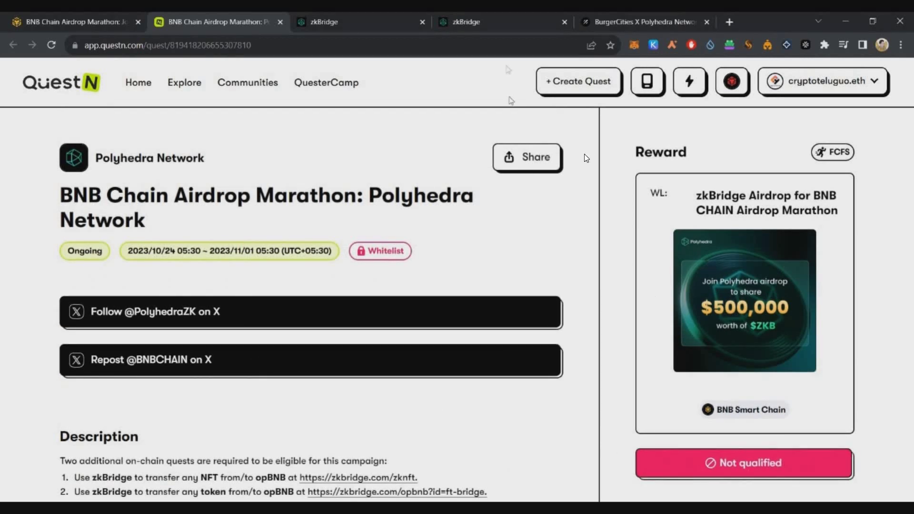
# - In the Galxe BurgerCities campaign, complete the Visit BurgerCities website task
pyautogui.hotkey('ctrl', '5')
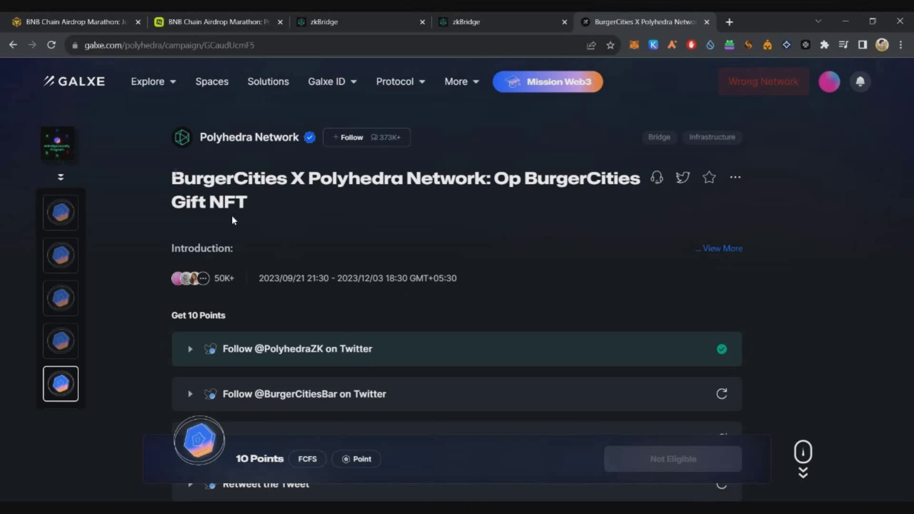
pyautogui.tripleClick(294, 199)
pyautogui.scroll(-4, 315, 172)
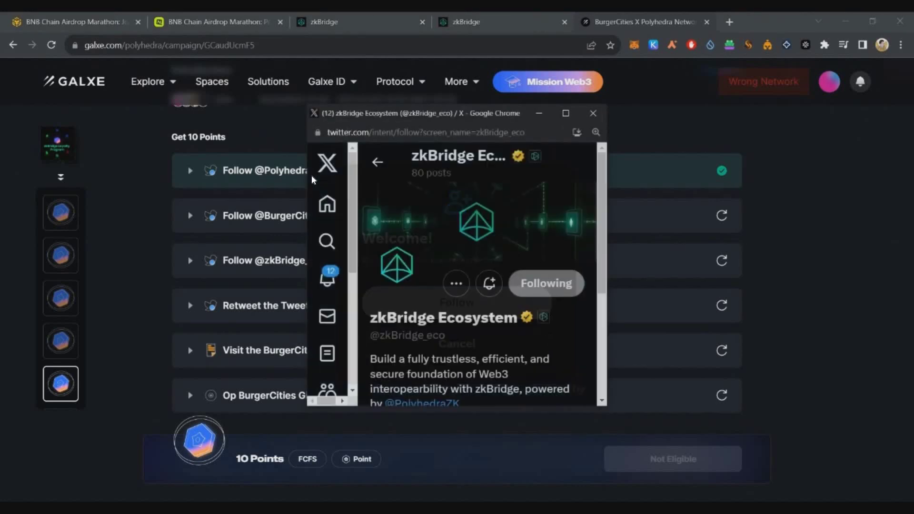
pyautogui.scroll(-1, 312, 176)
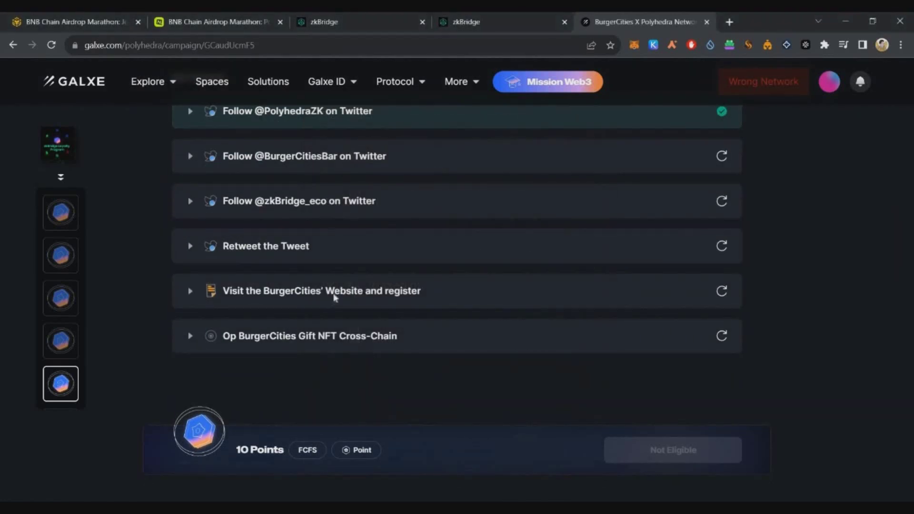
pyautogui.click(395, 296)
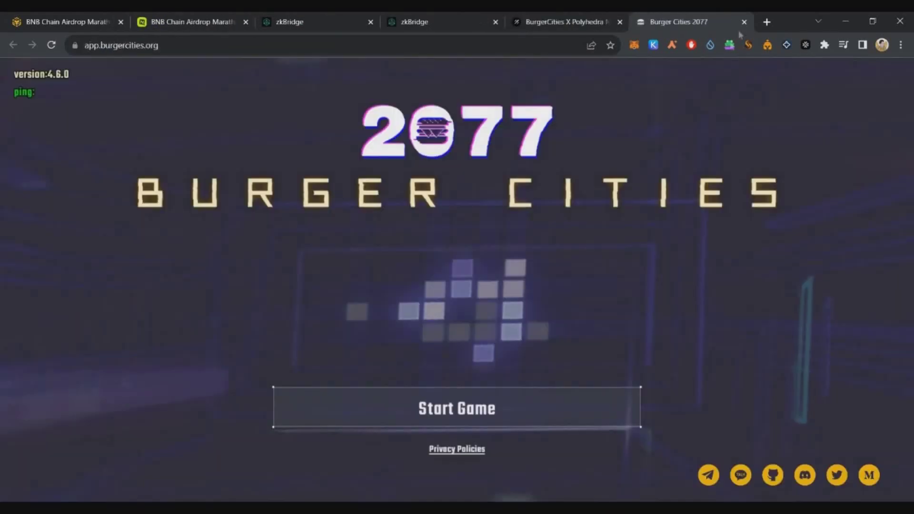
pyautogui.click(744, 22)
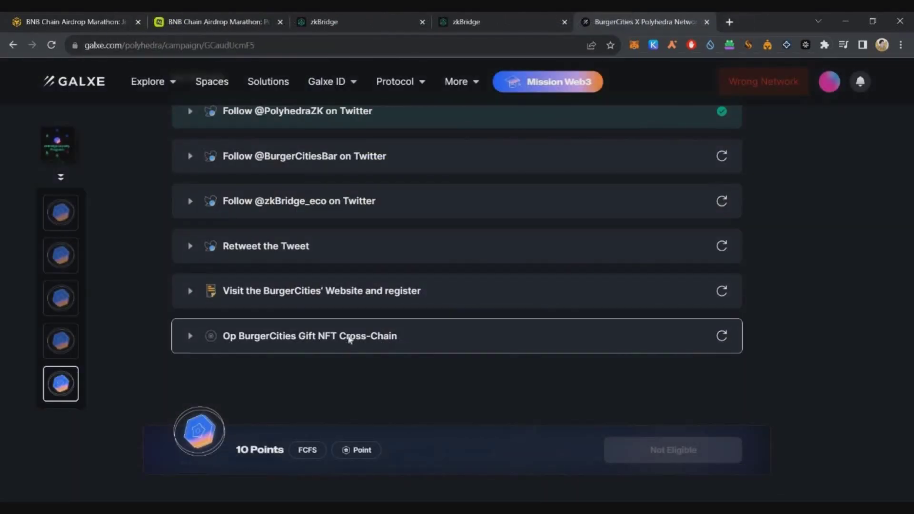
# - Refresh each campaign task so the follow, retweet and registration tasks verify
pyautogui.click(350, 339)
pyautogui.click(721, 290)
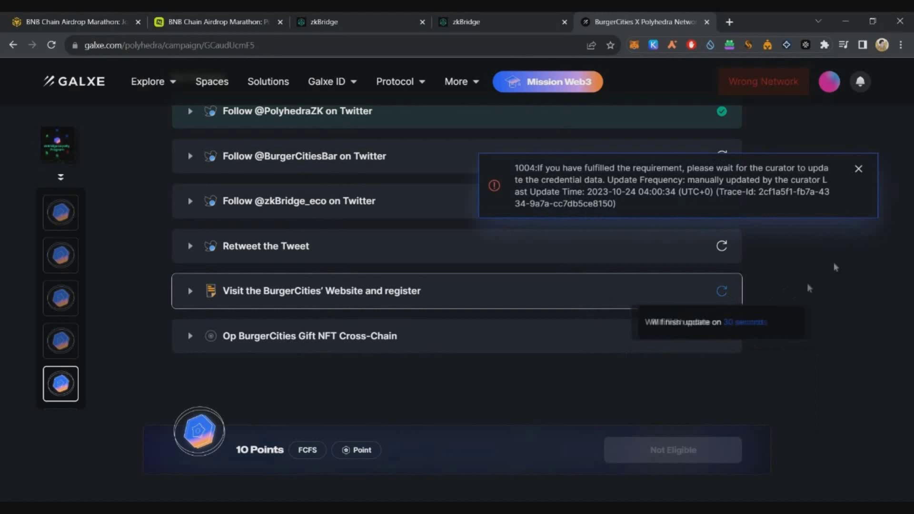
pyautogui.click(858, 169)
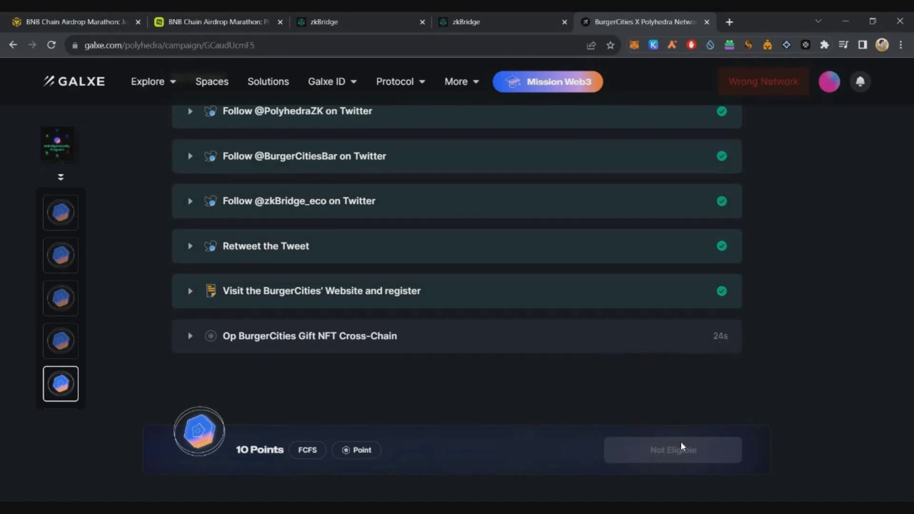
pyautogui.scroll(1, 560, 402)
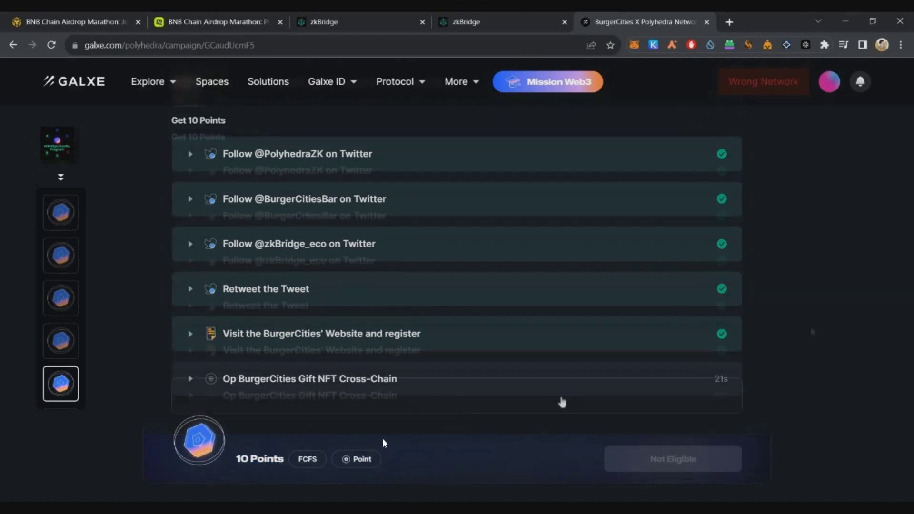
# - Reopen DappBay's Polyhedra $500,000 ZKB campaign page, then bring up the CryptoEnglish YouTube window
pyautogui.hotkey('ctrl', '2')
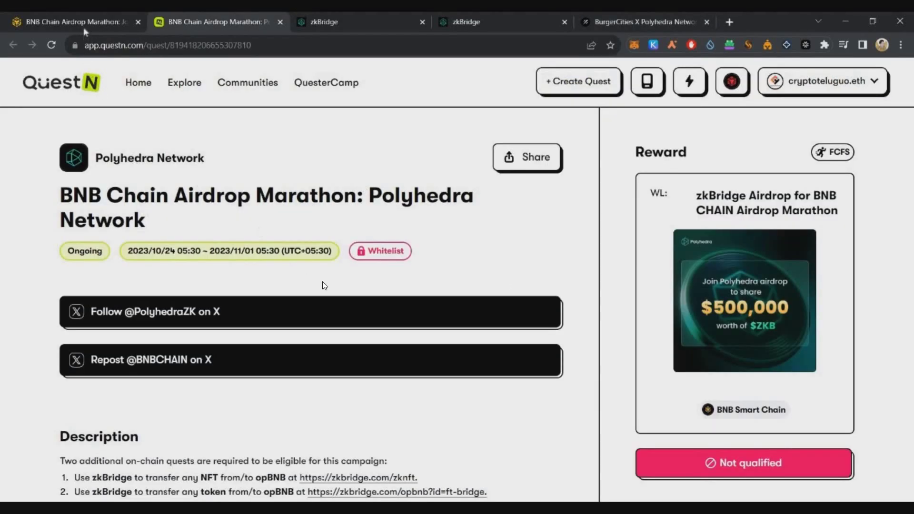
pyautogui.hotkey('ctrl', '1')
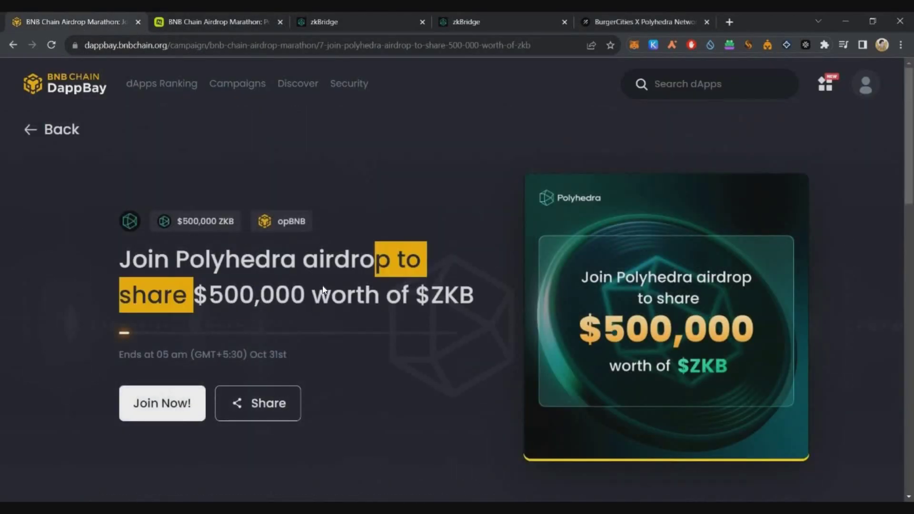
pyautogui.hotkey('alt', 'Left')
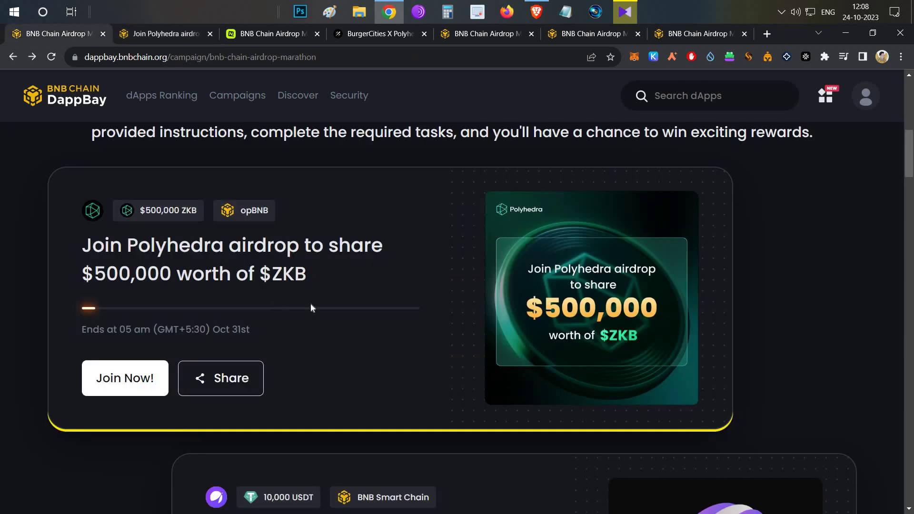
pyautogui.click(310, 309)
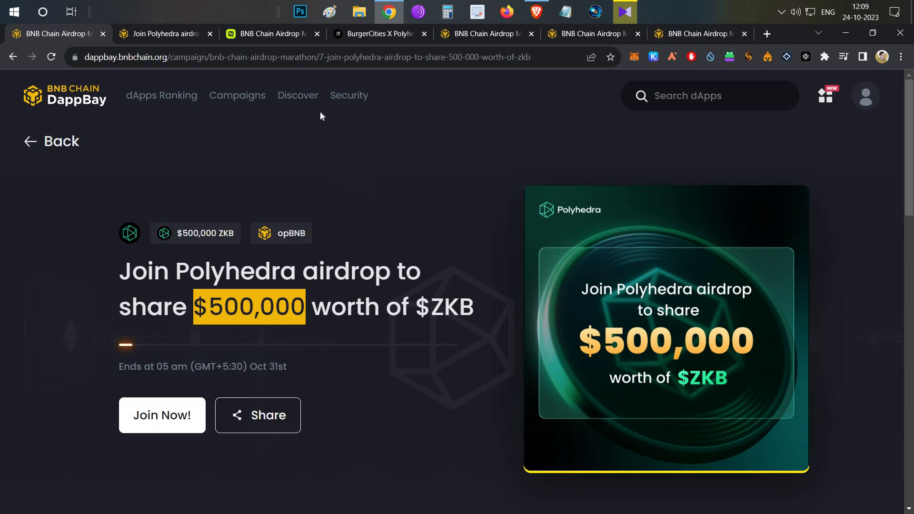
pyautogui.click(537, 11)
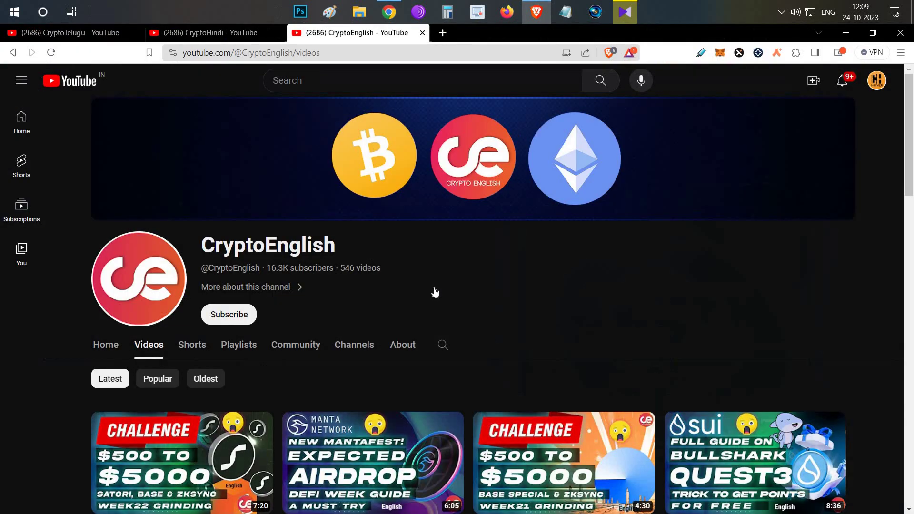